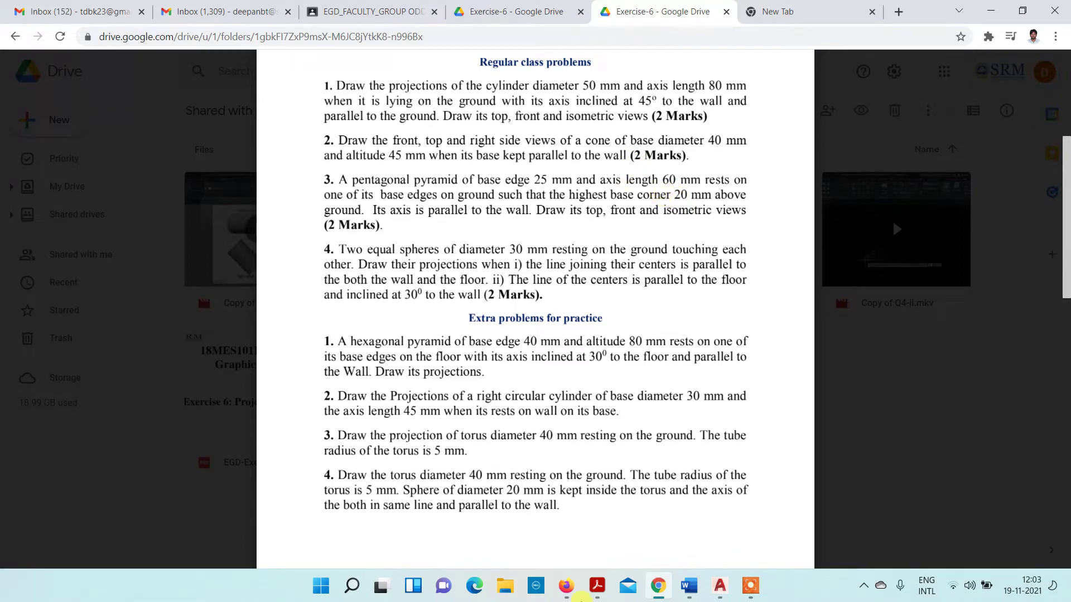
- Switch to AutoCAD, set the drawing view to Top and check which workspace is active
{"action": "left_click", "coordinate": [721, 591]}
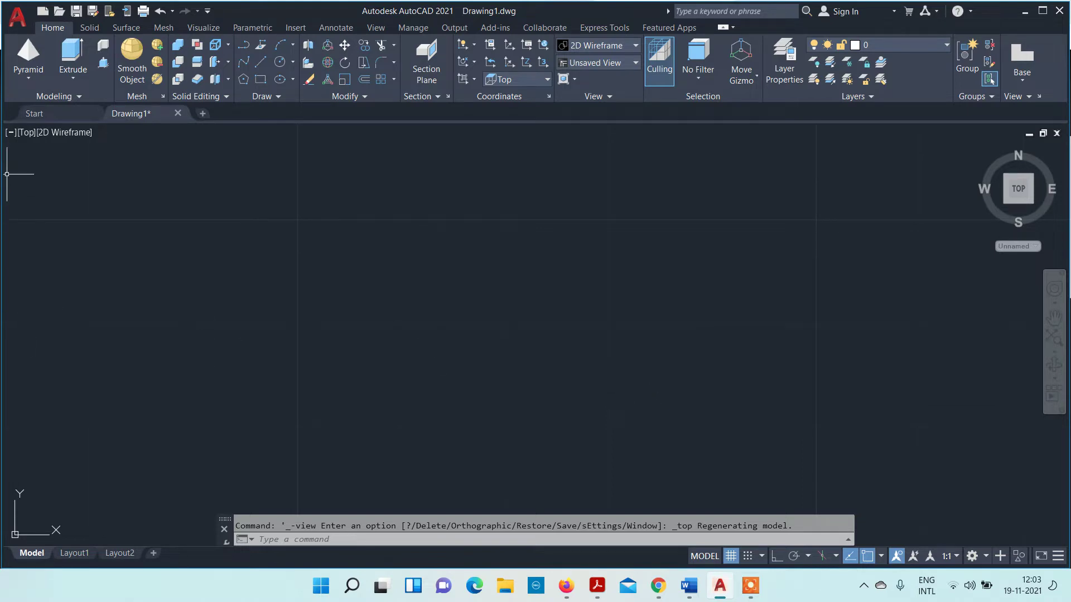
{"action": "left_click", "coordinate": [23, 133]}
{"action": "left_click", "coordinate": [50, 169]}
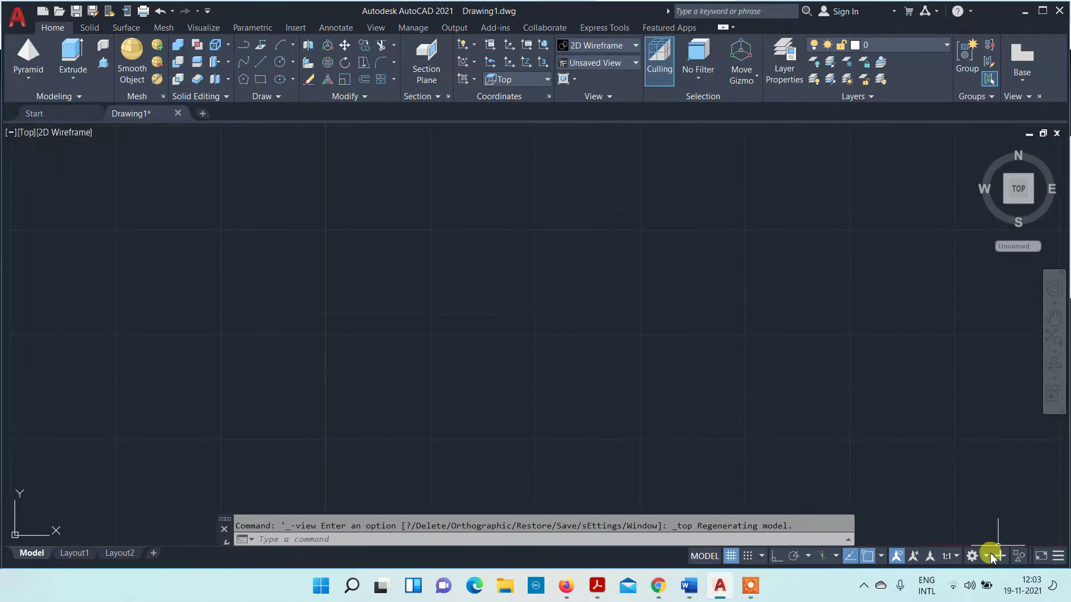
{"action": "left_click", "coordinate": [973, 557]}
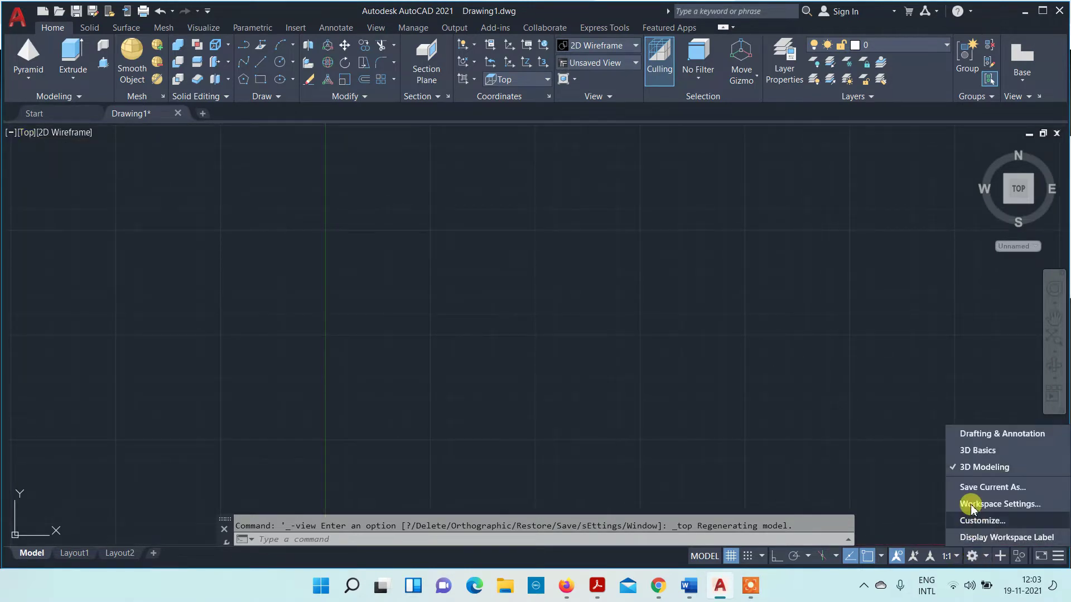
{"action": "left_click", "coordinate": [708, 410]}
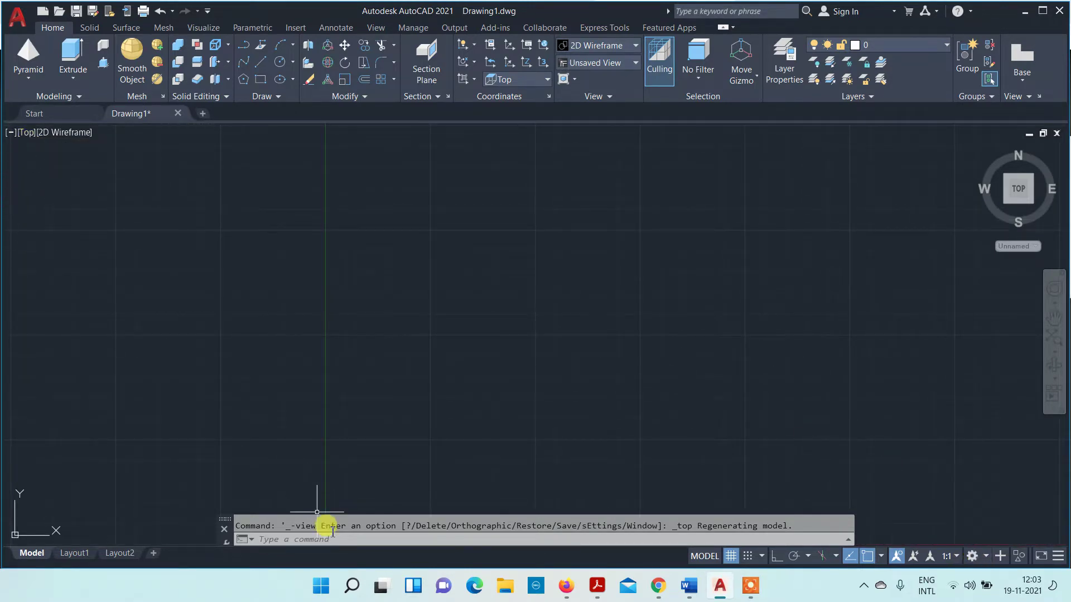
{"action": "left_click", "coordinate": [318, 539]}
{"action": "left_click", "coordinate": [28, 56]}
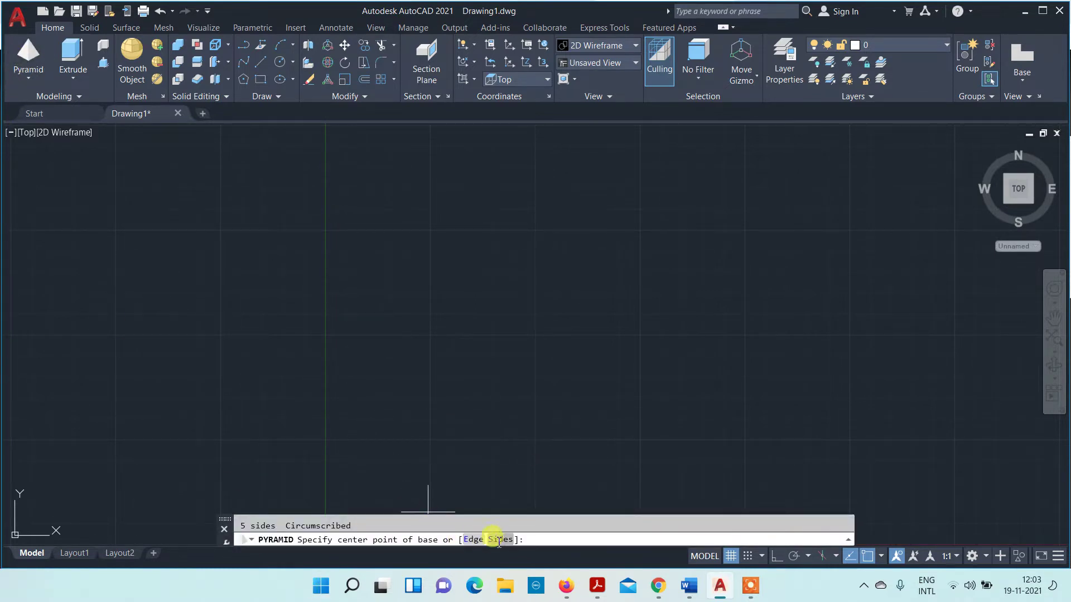
{"action": "left_click", "coordinate": [498, 540]}
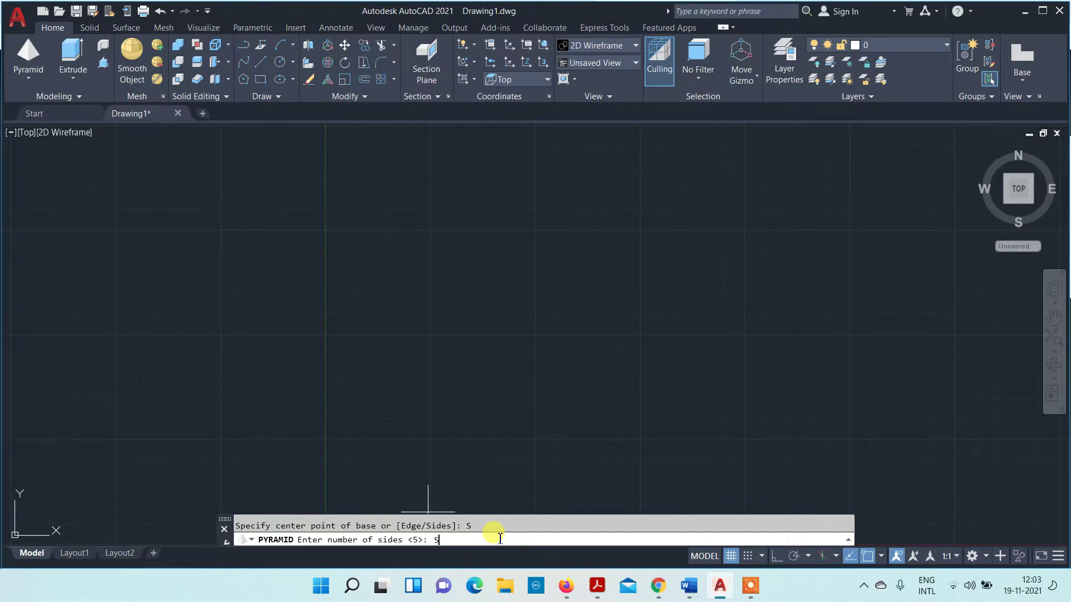
{"action": "type", "text": "5"}
{"action": "key", "text": "Return"}
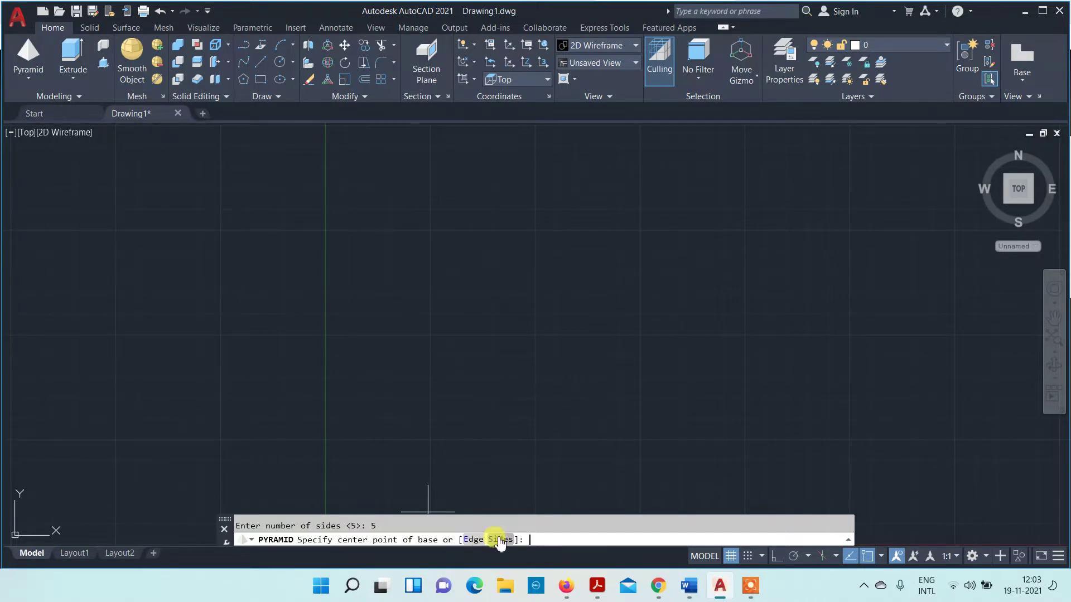
{"action": "left_click", "coordinate": [470, 540]}
{"action": "left_click", "coordinate": [426, 284]}
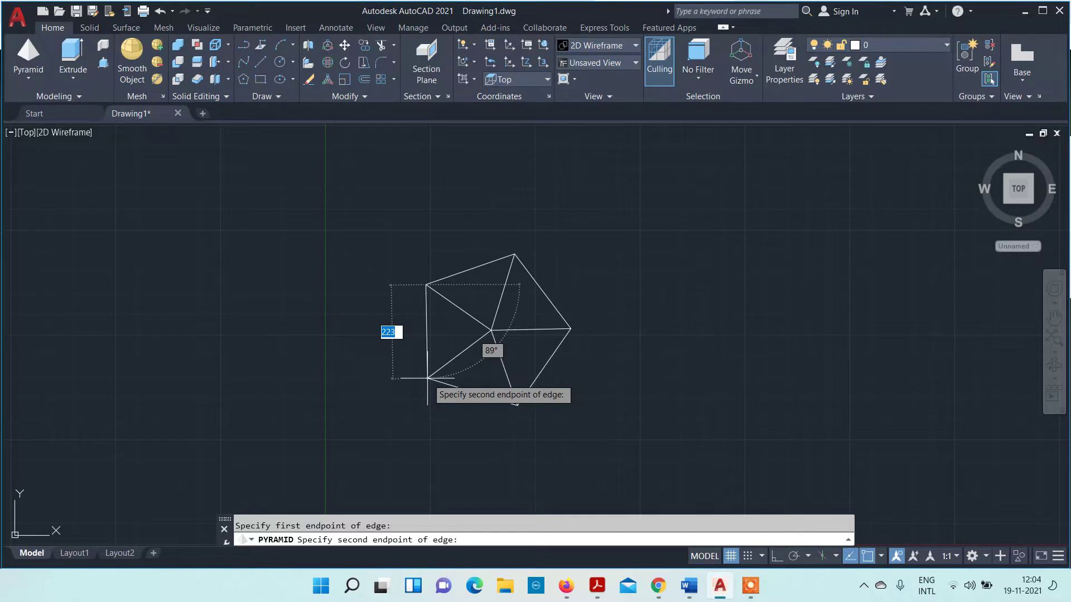
{"action": "key", "text": "Escape"}
- Turn Ortho mode on
{"action": "type", "text": "ortho"}
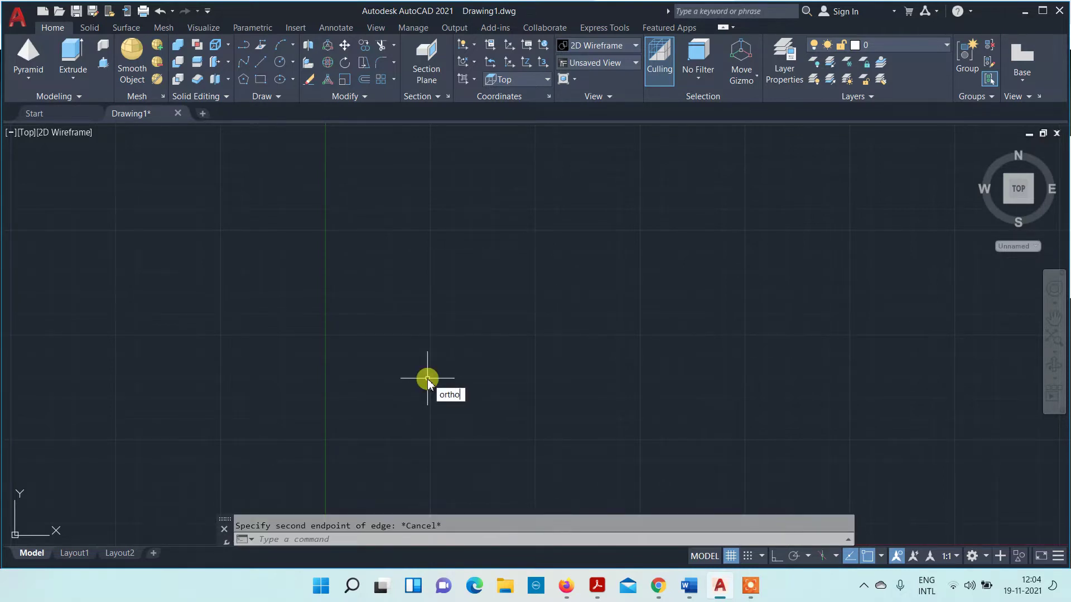
{"action": "key", "text": "Return"}
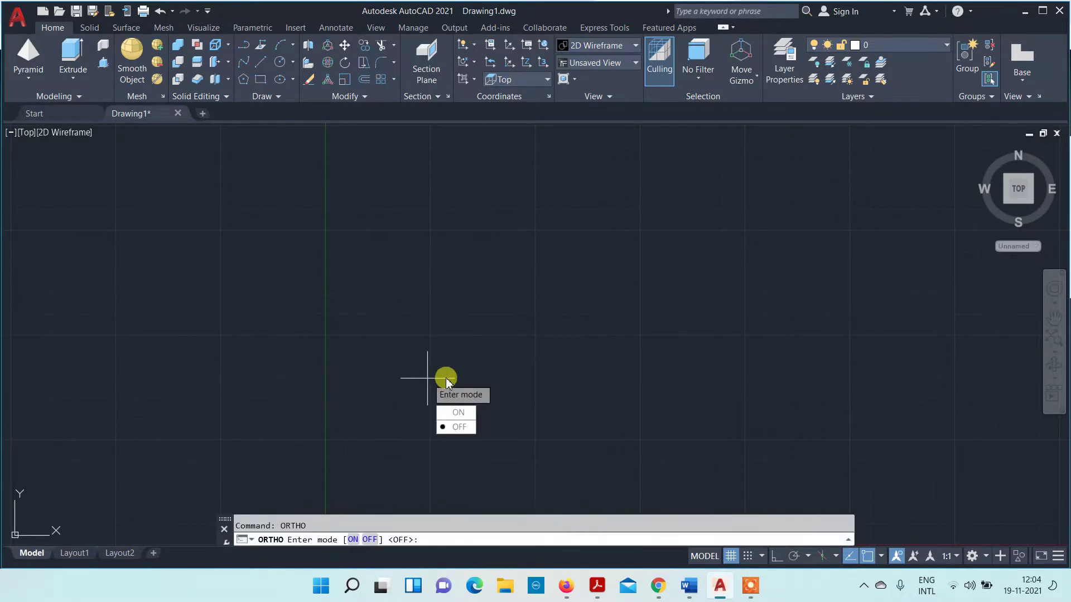
{"action": "left_click", "coordinate": [453, 412]}
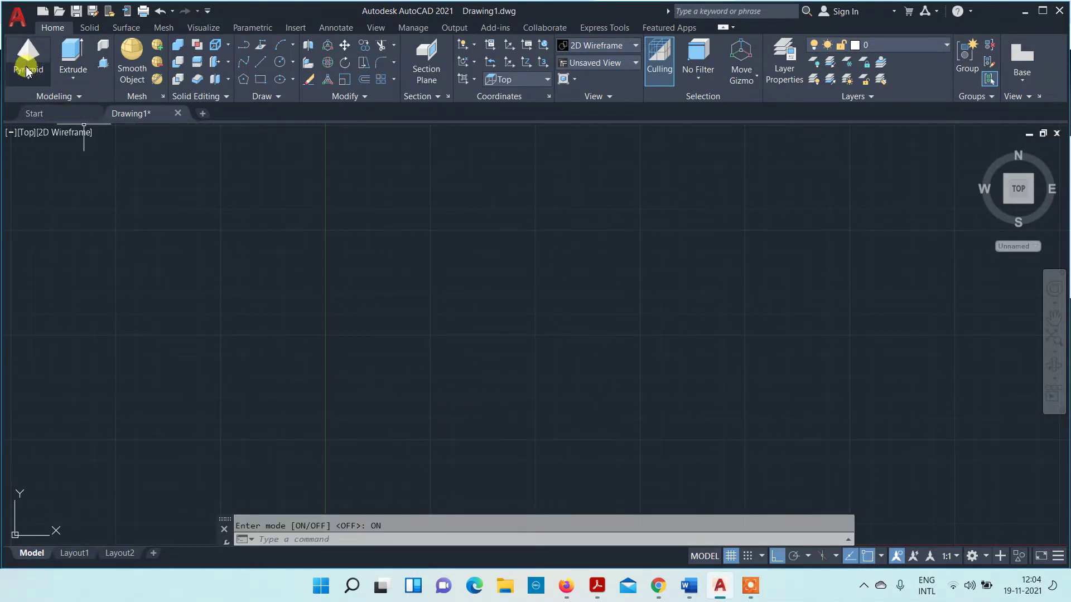
- Define a five-sided pyramid's base by one edge, starting near the upper middle of the canvas and running 25 mm straight down
{"action": "left_click", "coordinate": [25, 66]}
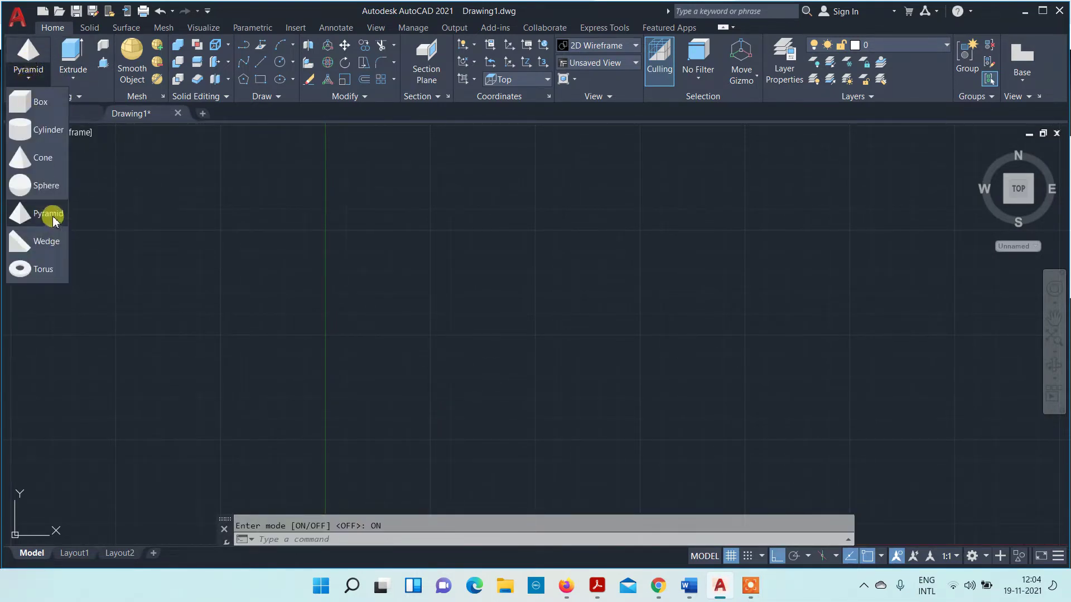
{"action": "left_click", "coordinate": [53, 215]}
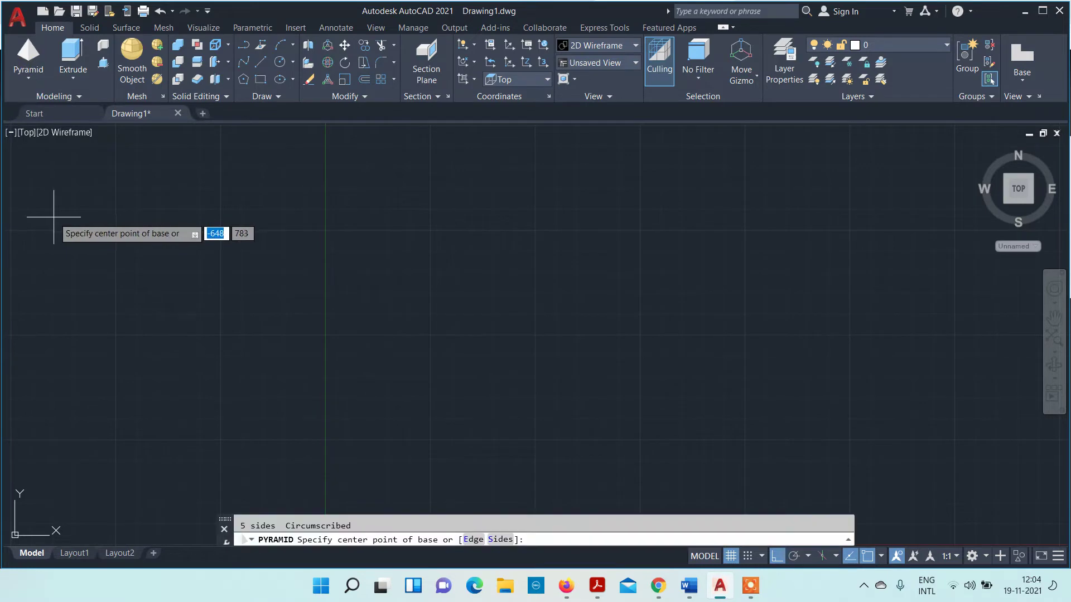
{"action": "left_click", "coordinate": [493, 538]}
{"action": "type", "text": "5"}
{"action": "key", "text": "Return"}
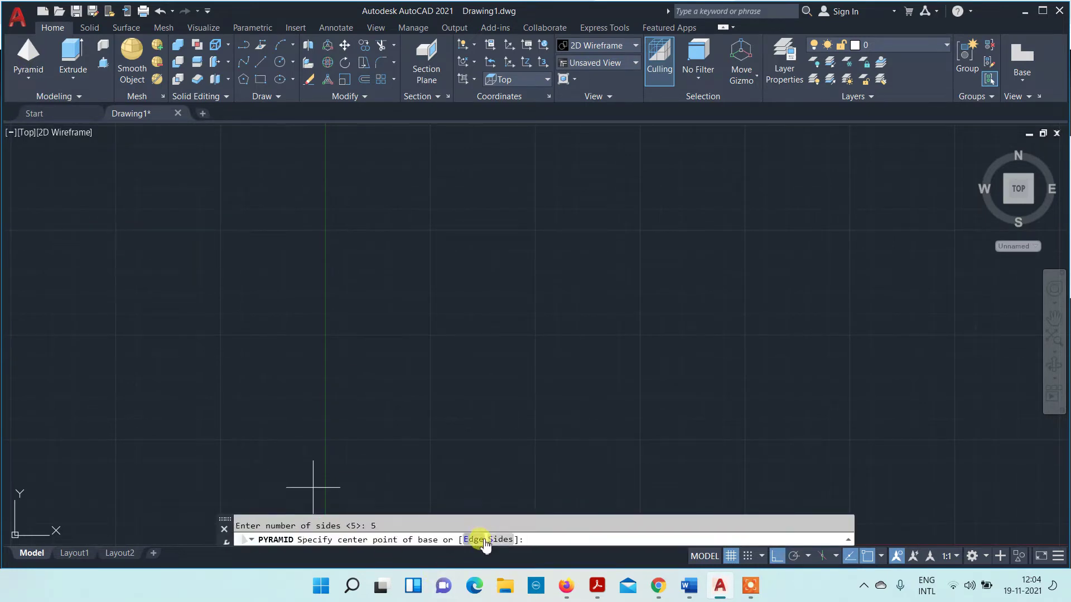
{"action": "left_click", "coordinate": [486, 539]}
{"action": "left_click", "coordinate": [427, 240]}
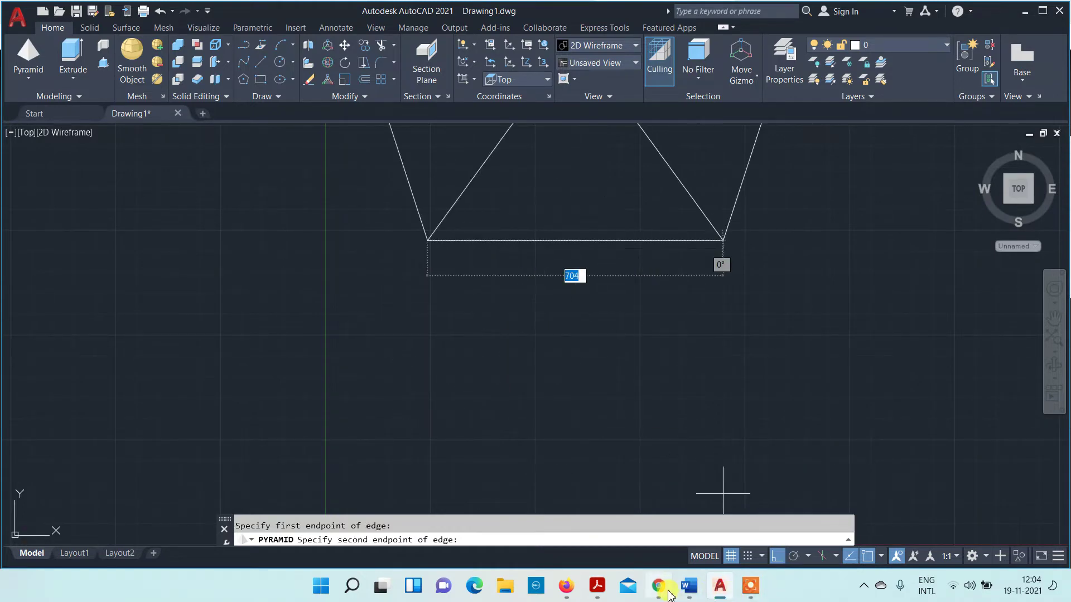
{"action": "left_click", "coordinate": [667, 593]}
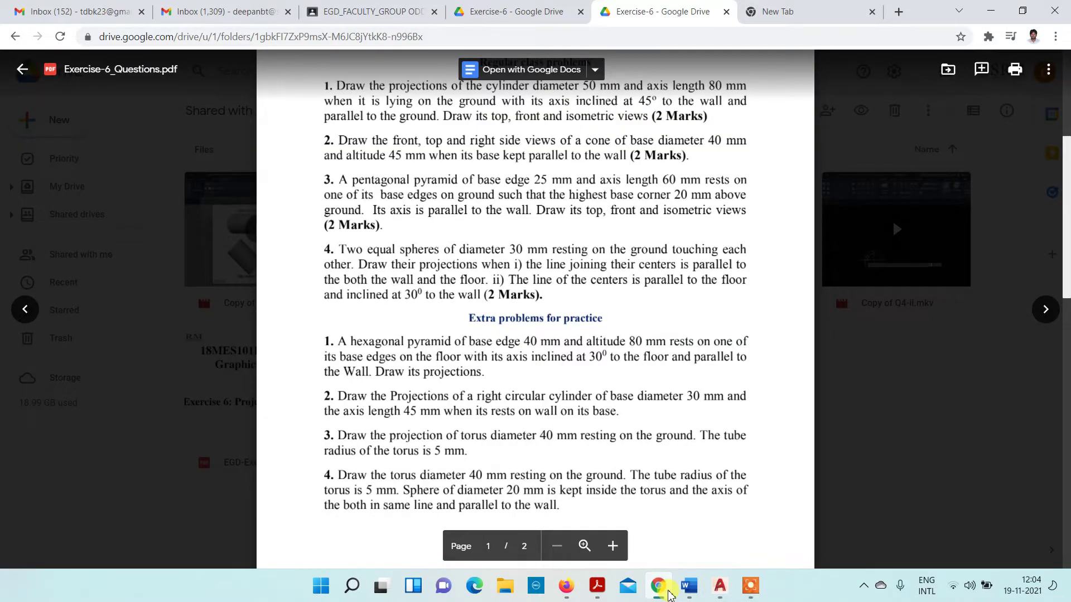
{"action": "left_click", "coordinate": [721, 590]}
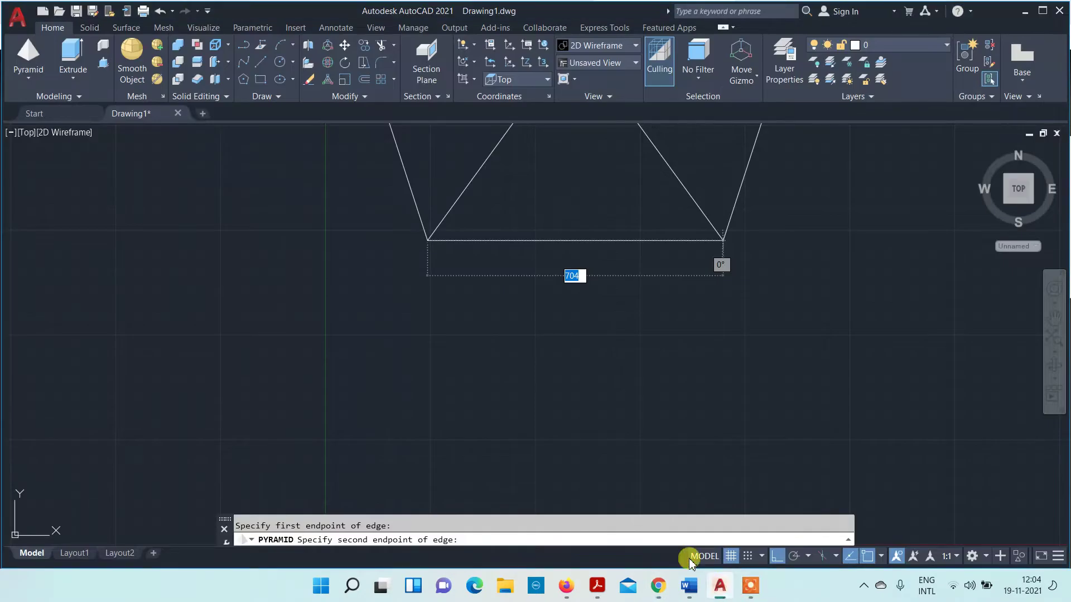
{"action": "type", "text": "25"}
{"action": "key", "text": "Return"}
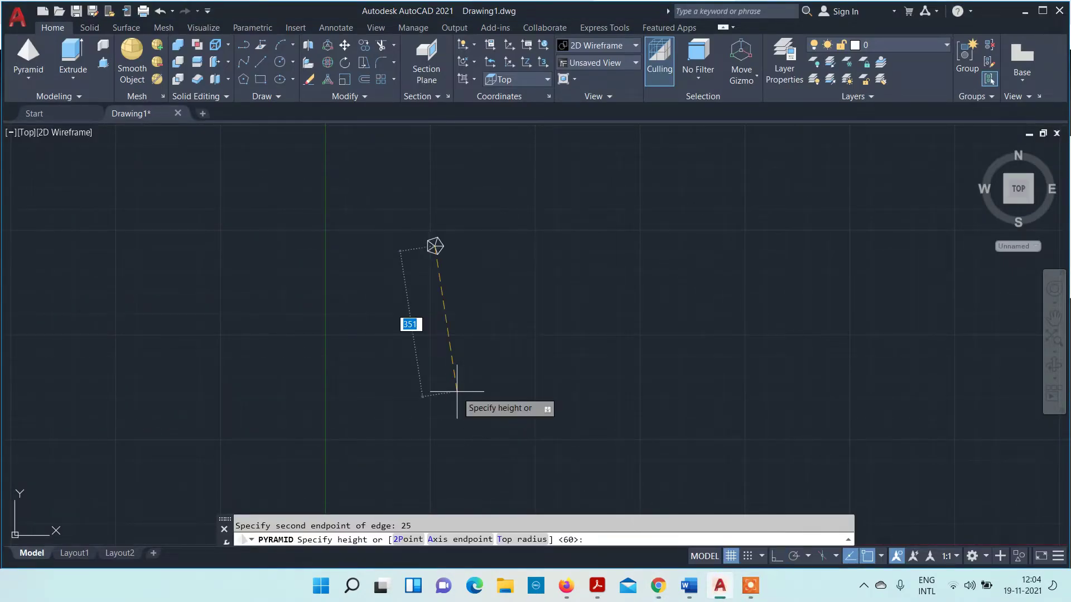
- Set the pyramid's height to 60 mm
{"action": "left_click", "coordinate": [659, 586]}
{"action": "left_click", "coordinate": [660, 585]}
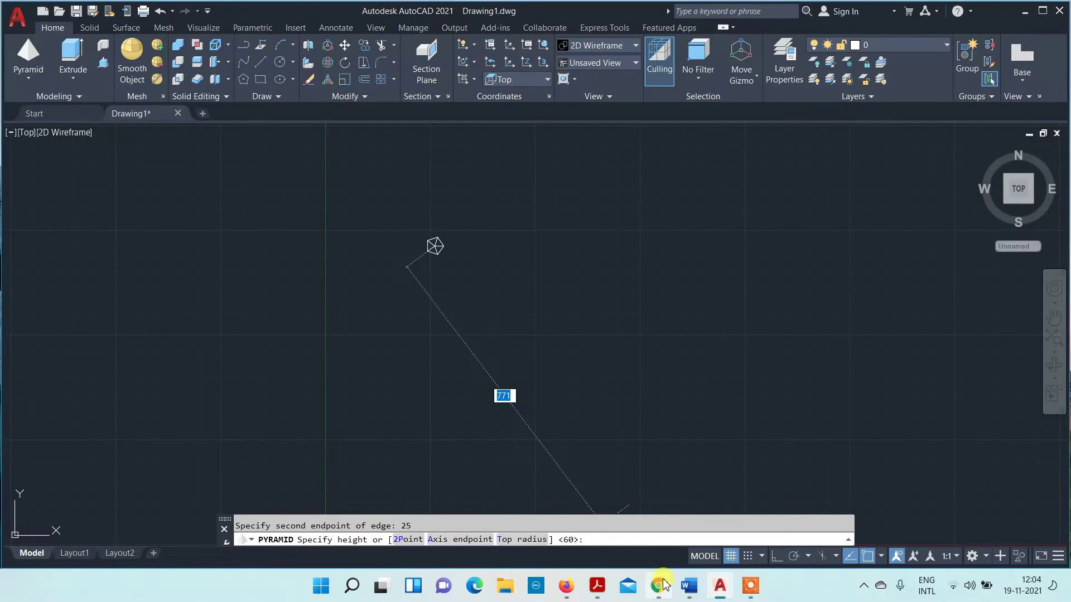
{"action": "type", "text": "60"}
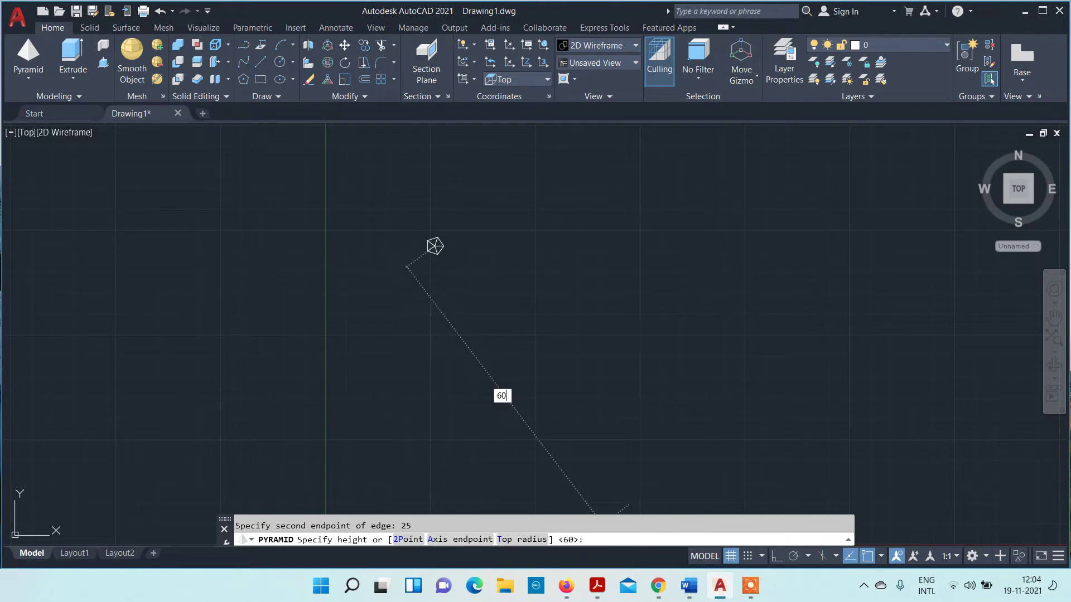
{"action": "key", "text": "Return"}
- Change the view of the pyramid from Top to Front
{"action": "scroll", "coordinate": [462, 203], "scroll_direction": "down", "scroll_amount": 6}
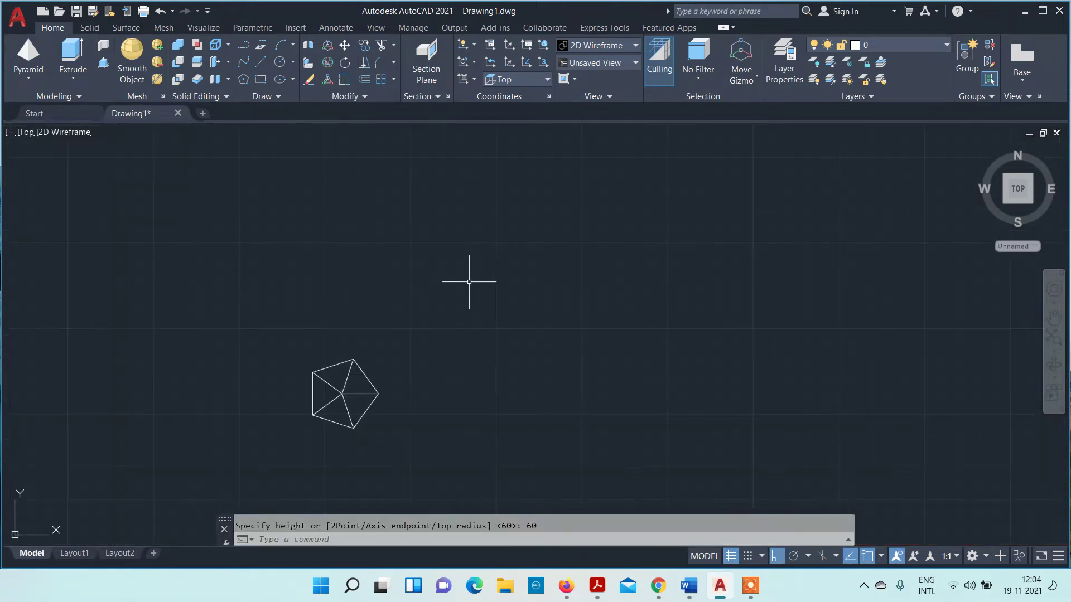
{"action": "middle_click_drag", "start_coordinate": [453, 351], "coordinate": [528, 299]}
{"action": "scroll", "coordinate": [463, 324], "scroll_direction": "up", "scroll_amount": 2}
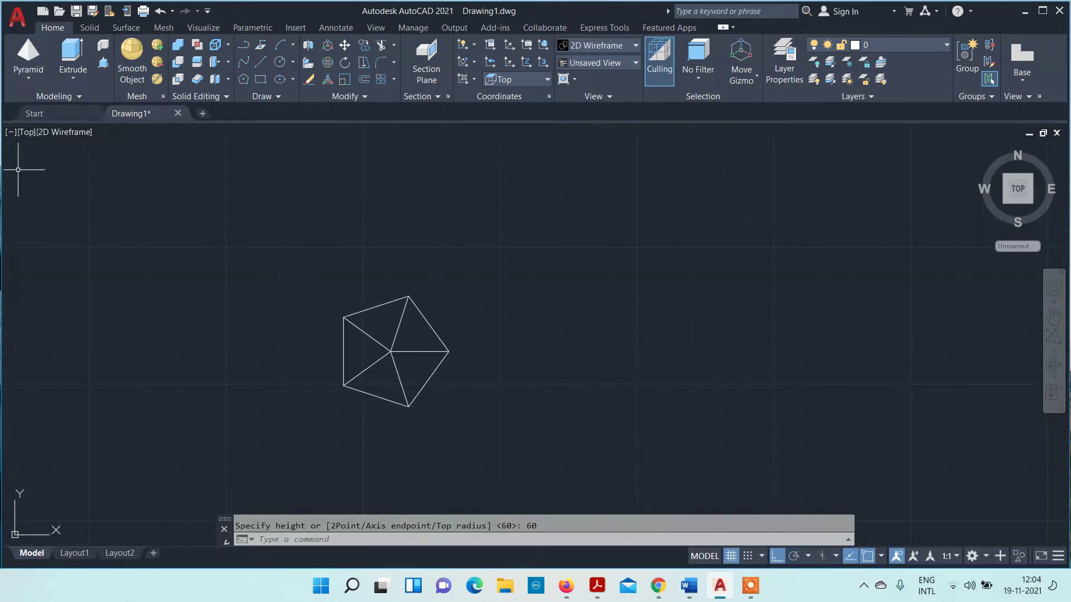
{"action": "left_click", "coordinate": [26, 132]}
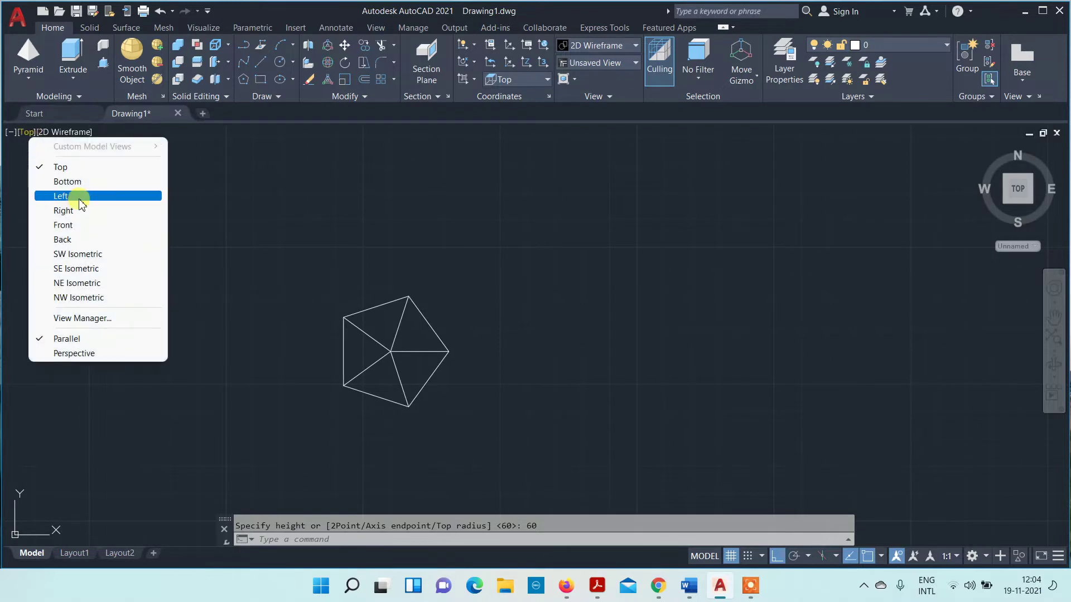
{"action": "left_click", "coordinate": [63, 225]}
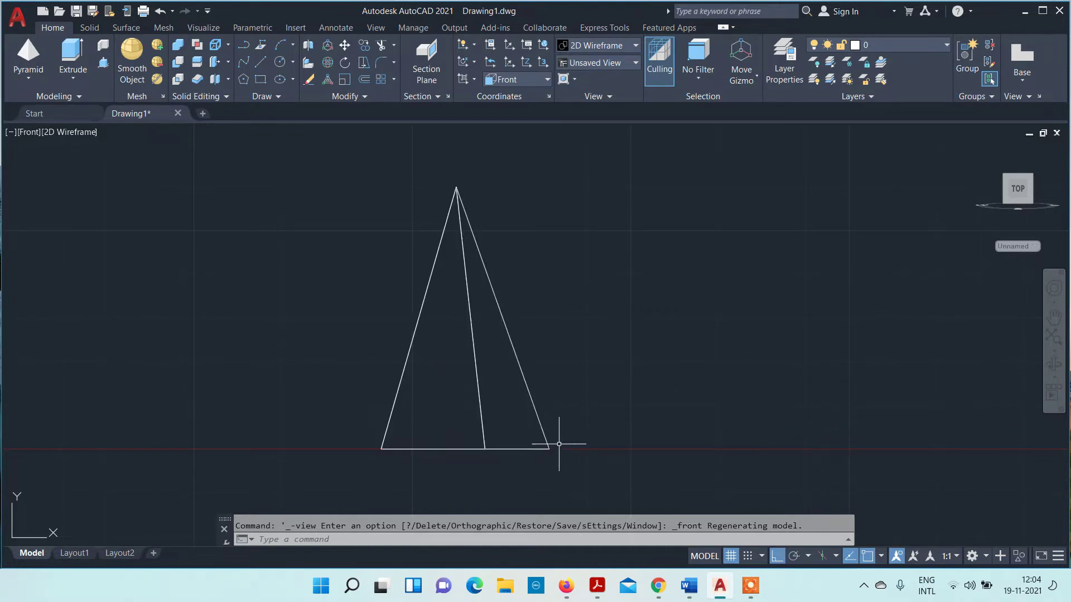
- Draw a line 20 mm straight up from the base's right corner, continuing horizontally left to well beyond the pyramid
{"action": "left_click", "coordinate": [310, 540]}
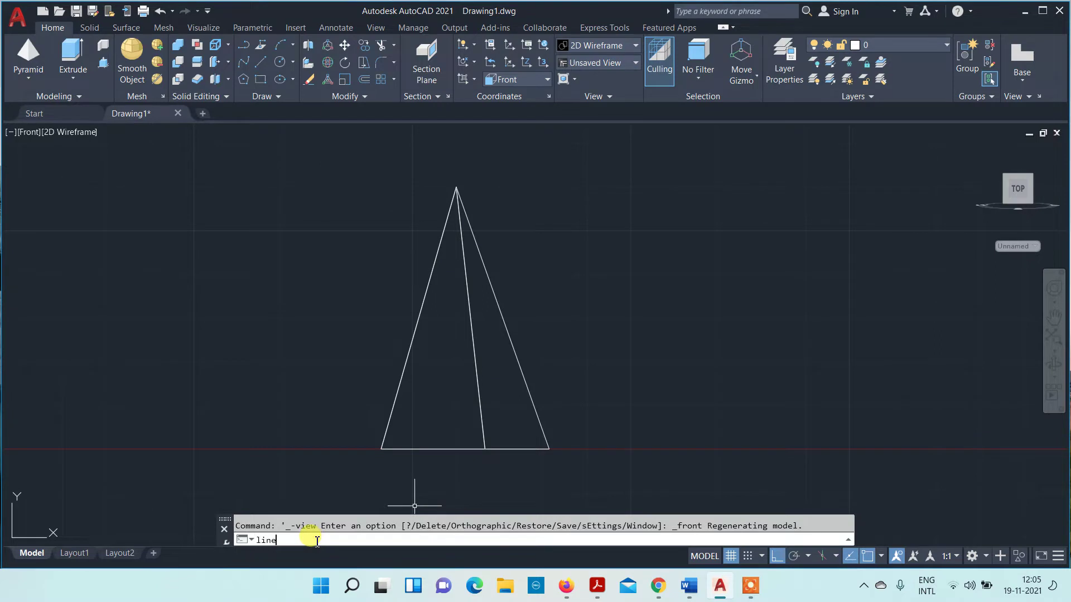
{"action": "type", "text": "line"}
{"action": "key", "text": "Return"}
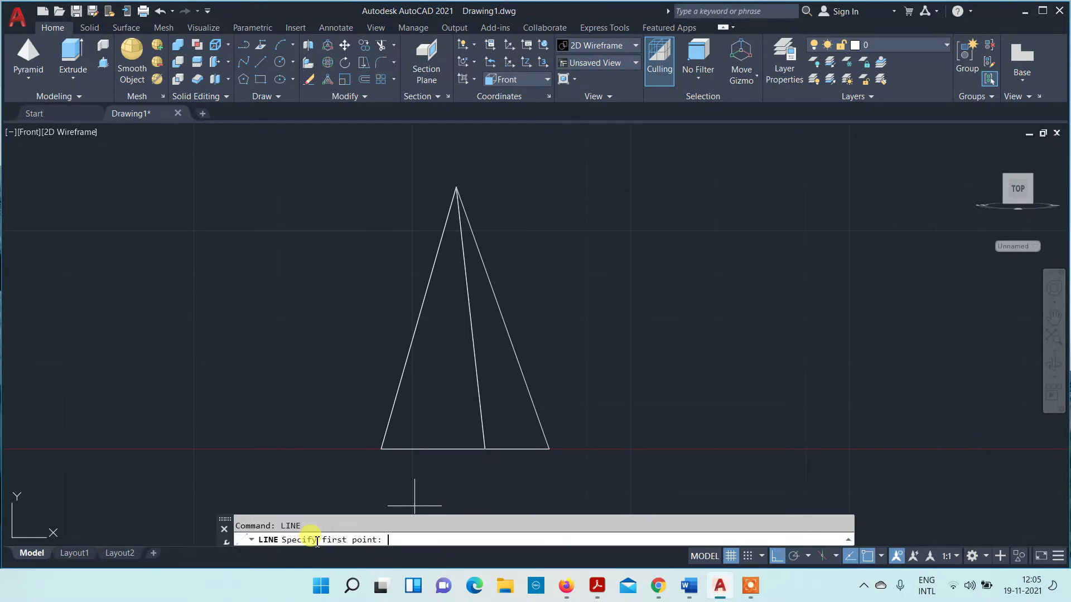
{"action": "left_click", "coordinate": [551, 448]}
{"action": "type", "text": "20"}
{"action": "key", "text": "Return"}
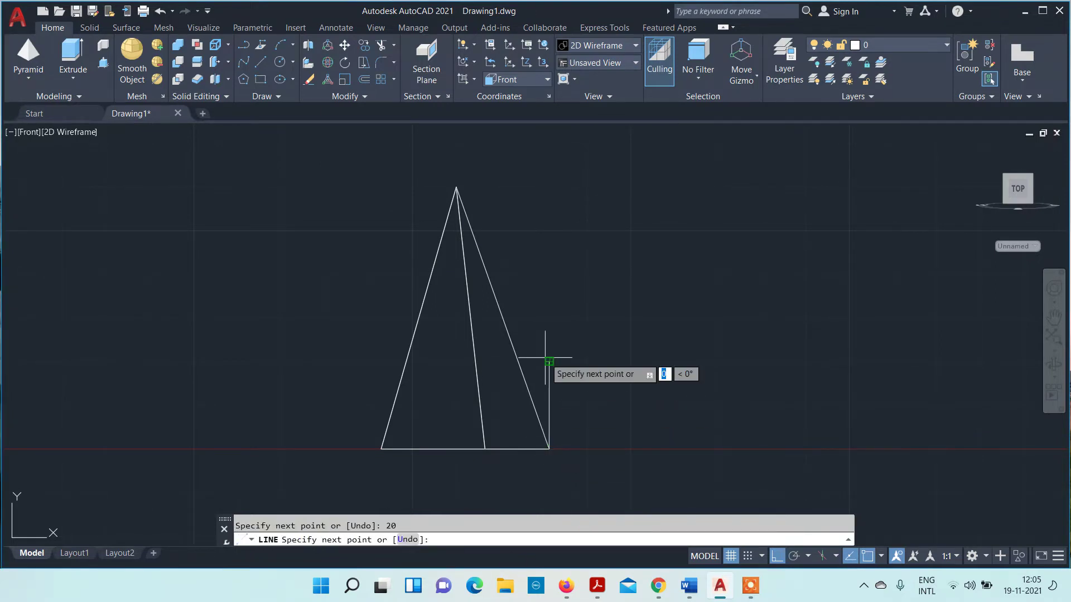
{"action": "left_click", "coordinate": [209, 362]}
{"action": "key", "text": "Escape"}
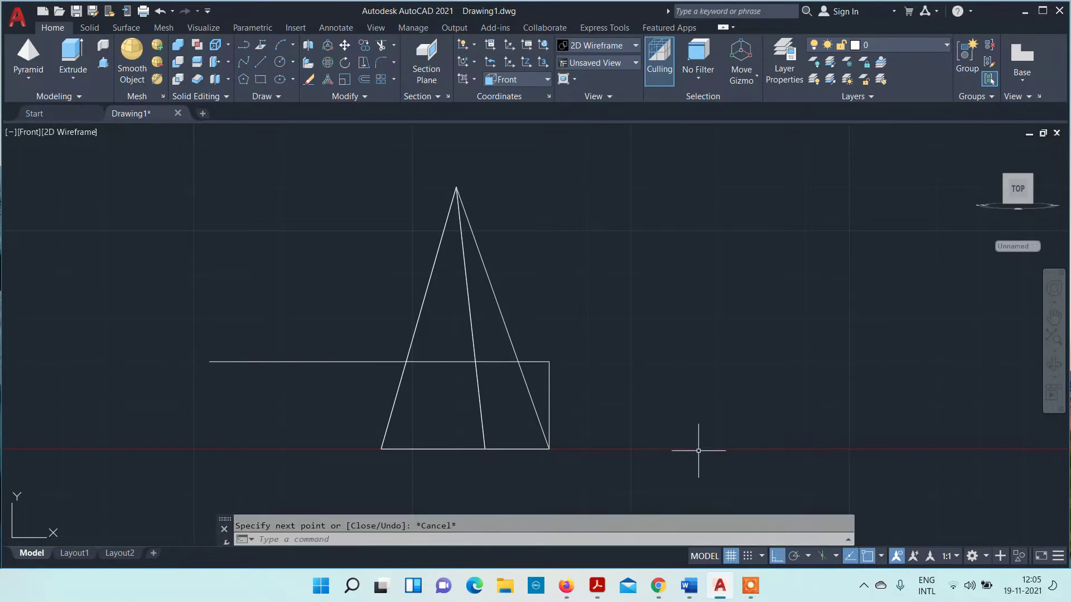
- Draw a circle of radius 40 mm centred on the left corner of the pyramid's base
{"action": "left_click", "coordinate": [452, 535]}
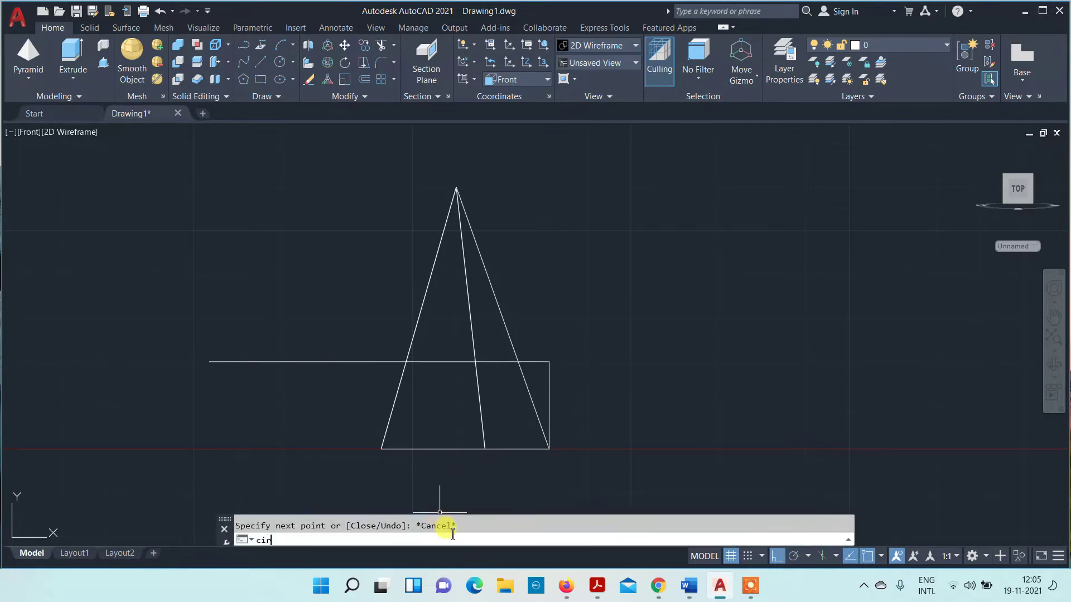
{"action": "type", "text": "circle"}
{"action": "key", "text": "Return"}
{"action": "middle_click_drag", "start_coordinate": [614, 346], "coordinate": [604, 241]}
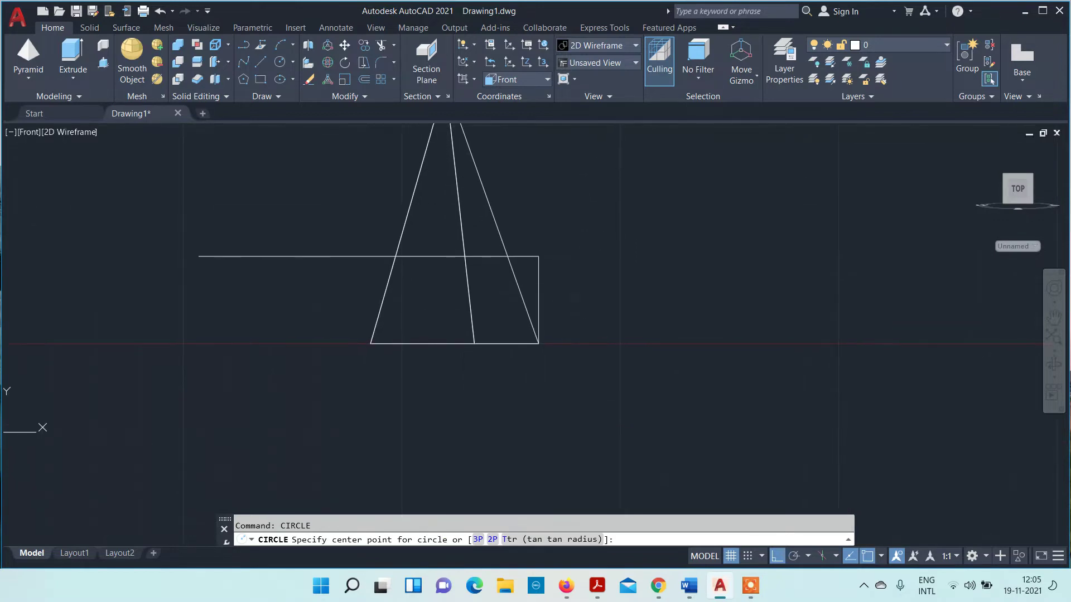
{"action": "left_click", "coordinate": [370, 343]}
{"action": "scroll", "coordinate": [391, 329], "scroll_direction": "up", "scroll_amount": 5}
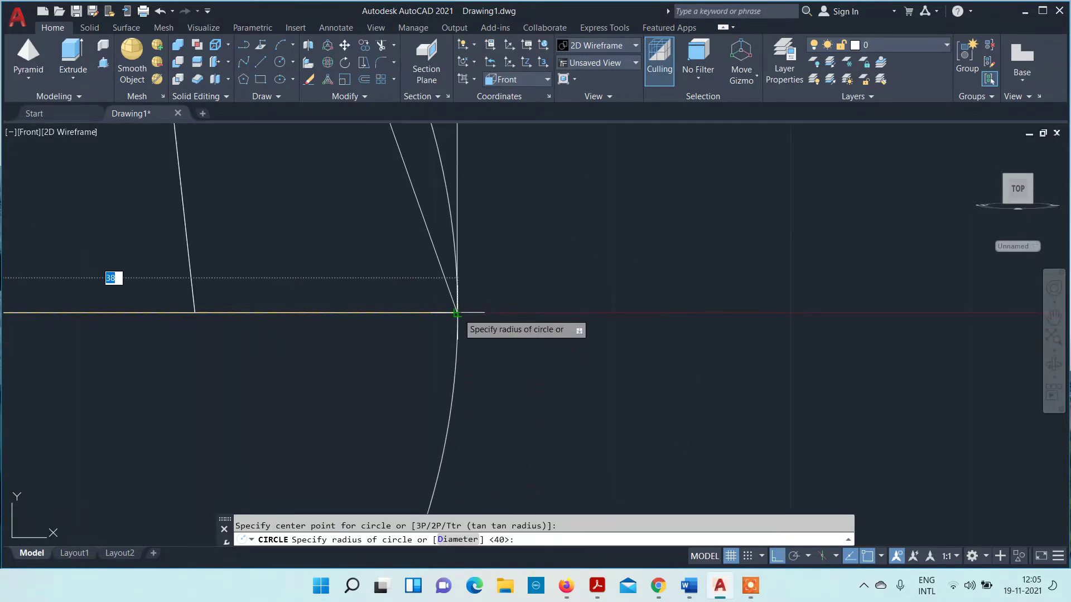
{"action": "scroll", "coordinate": [456, 314], "scroll_direction": "down", "scroll_amount": 2}
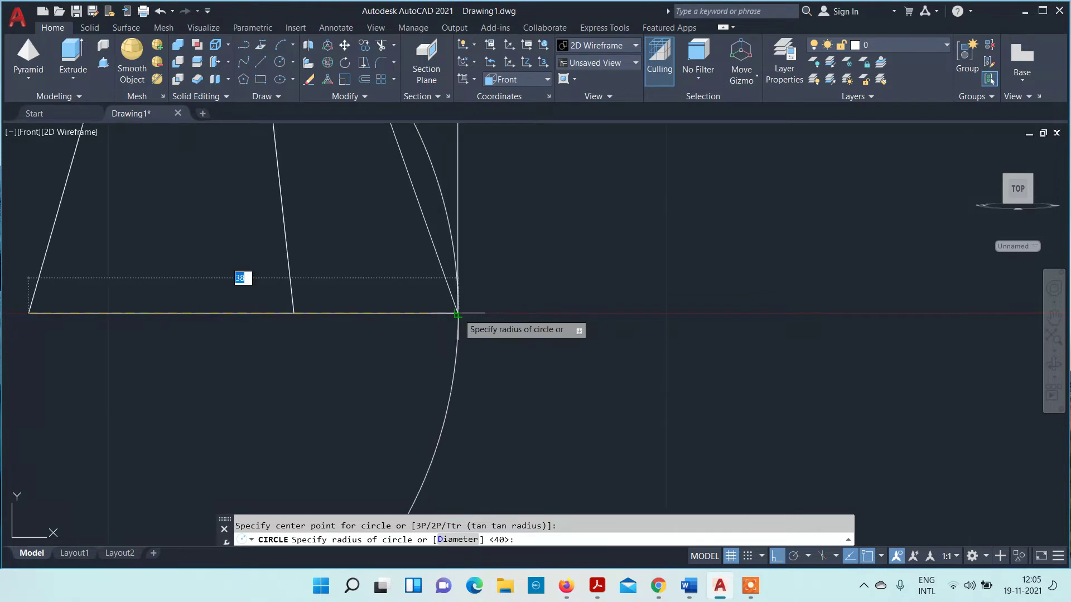
{"action": "left_click", "coordinate": [456, 313]}
- Resize the circle so that it passes exactly through the right corner of the pyramid's base
{"action": "scroll", "coordinate": [581, 347], "scroll_direction": "down", "scroll_amount": 4}
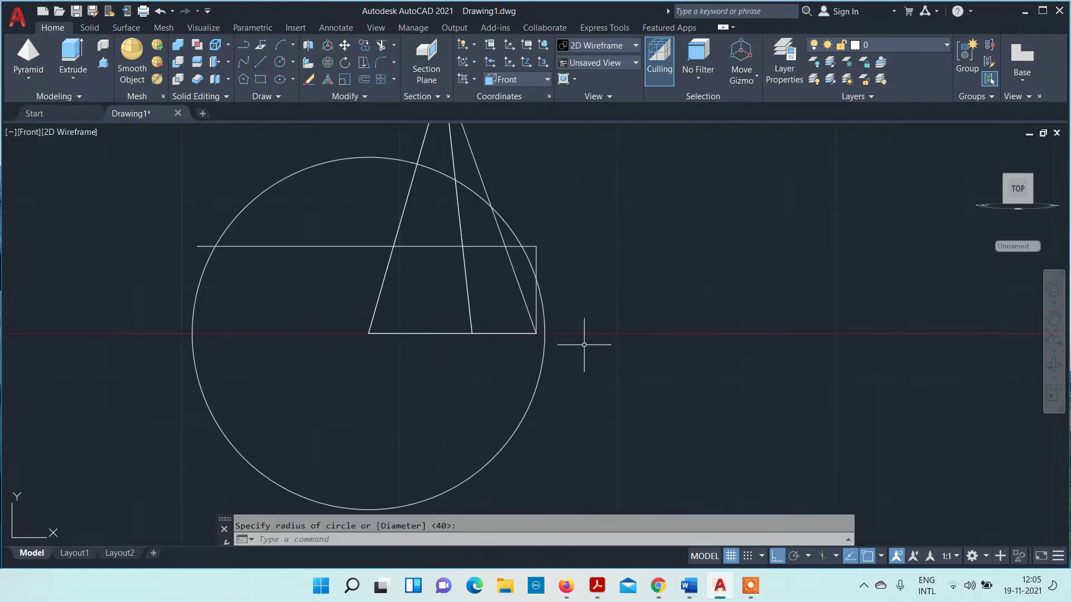
{"action": "left_click", "coordinate": [544, 331]}
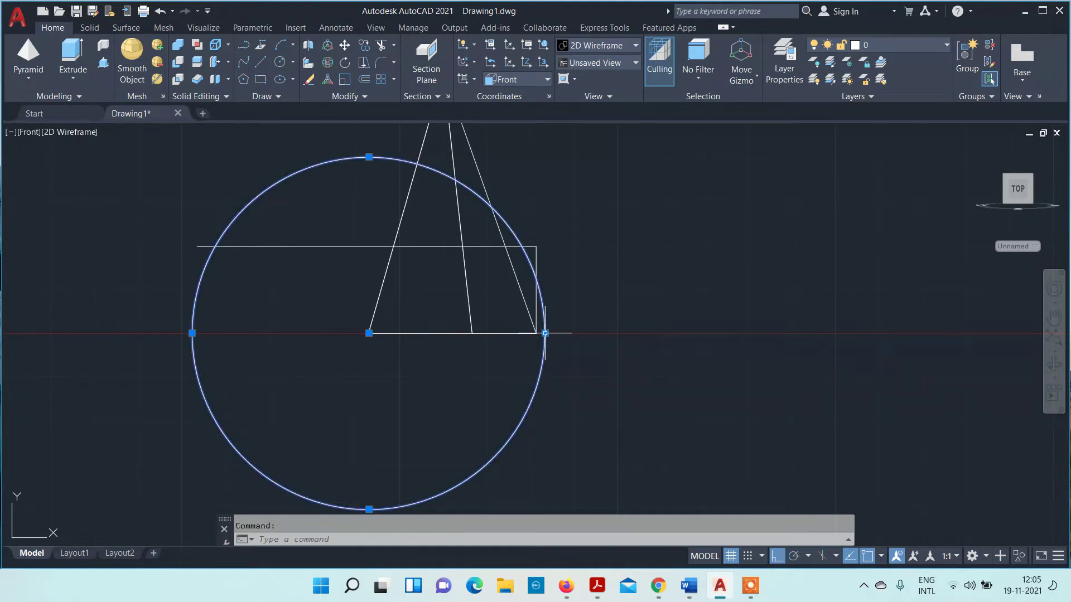
{"action": "left_click", "coordinate": [543, 333]}
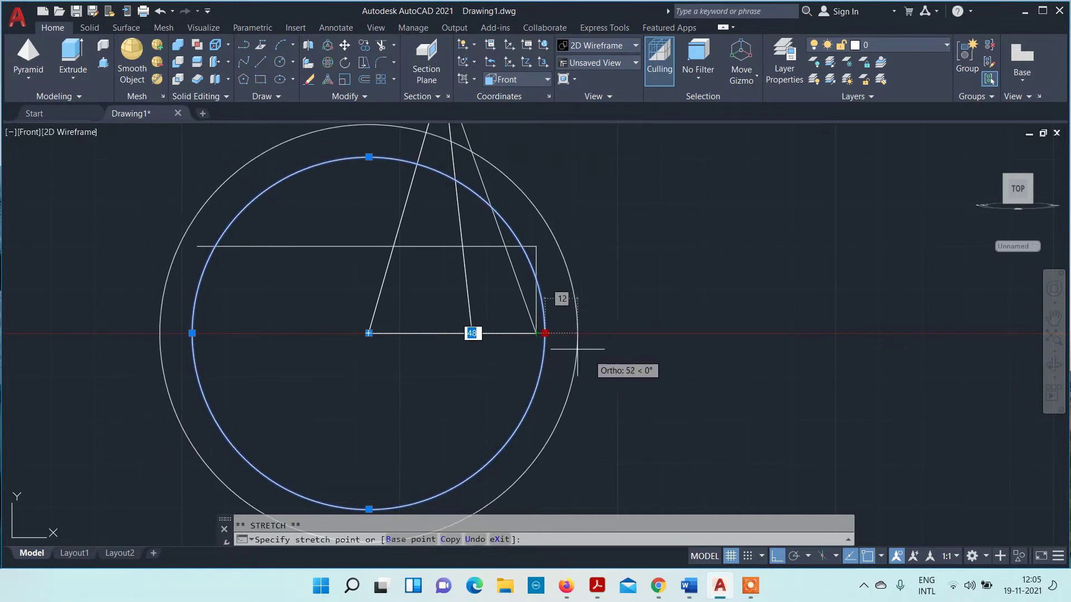
{"action": "left_click", "coordinate": [541, 330]}
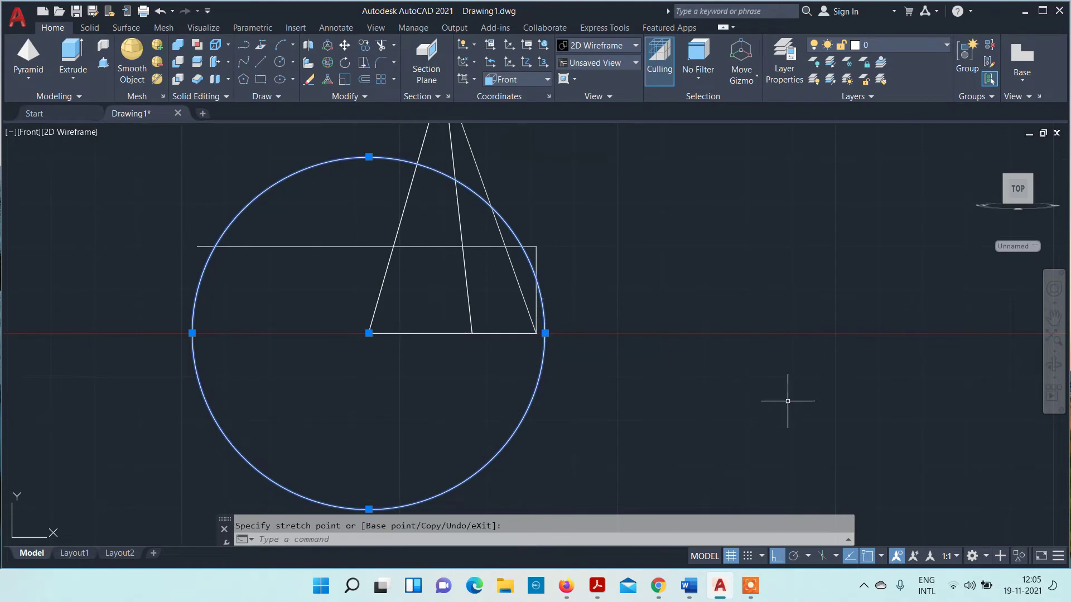
{"action": "scroll", "coordinate": [548, 361], "scroll_direction": "up", "scroll_amount": 5}
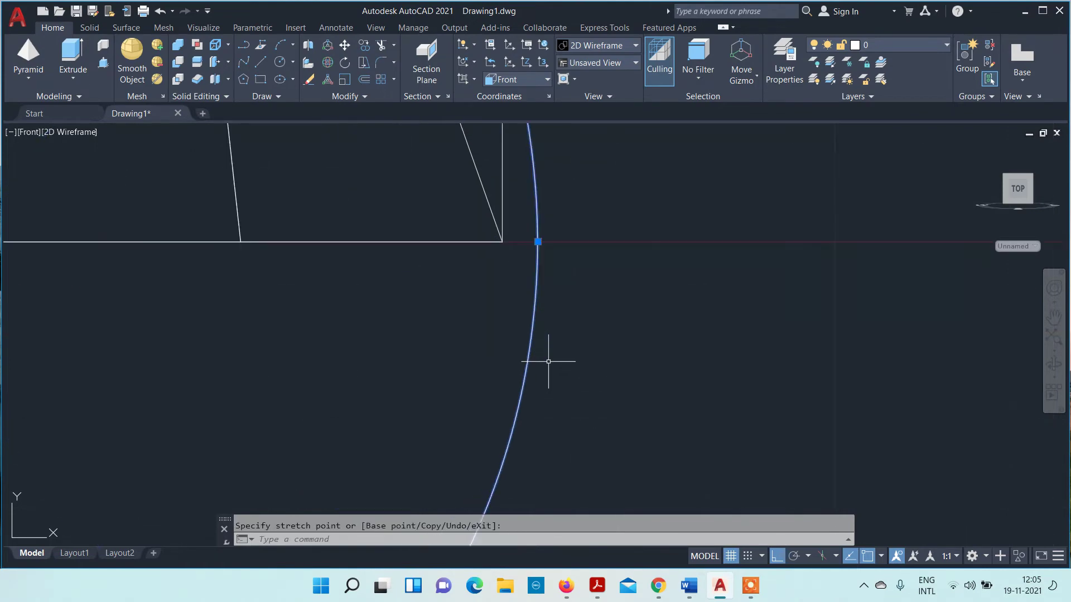
{"action": "left_click", "coordinate": [537, 242]}
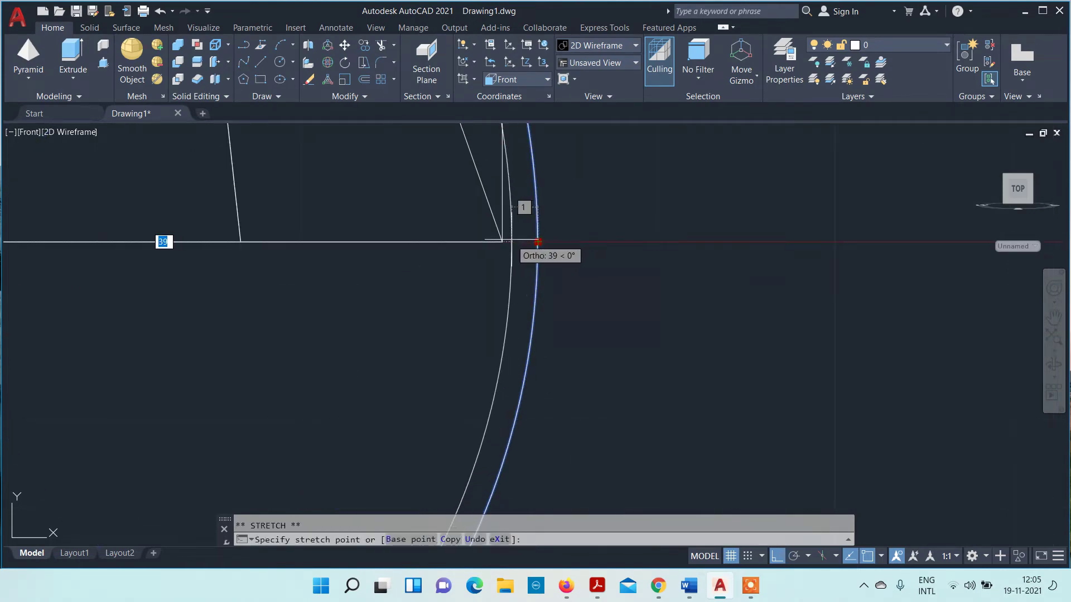
{"action": "left_click", "coordinate": [502, 241]}
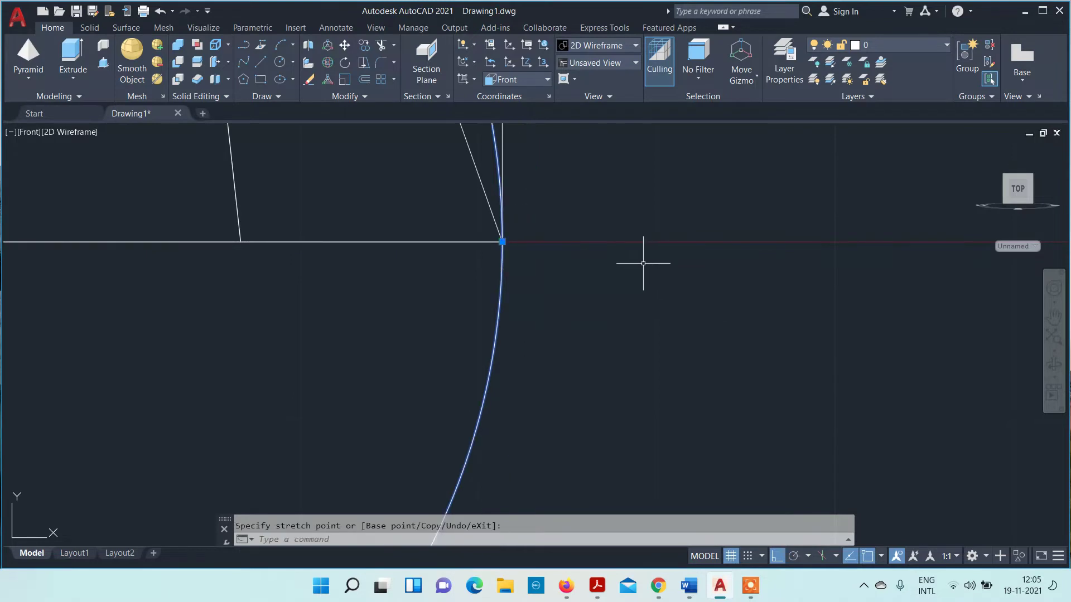
{"action": "scroll", "coordinate": [641, 263], "scroll_direction": "down", "scroll_amount": 5}
{"action": "key", "text": "Escape"}
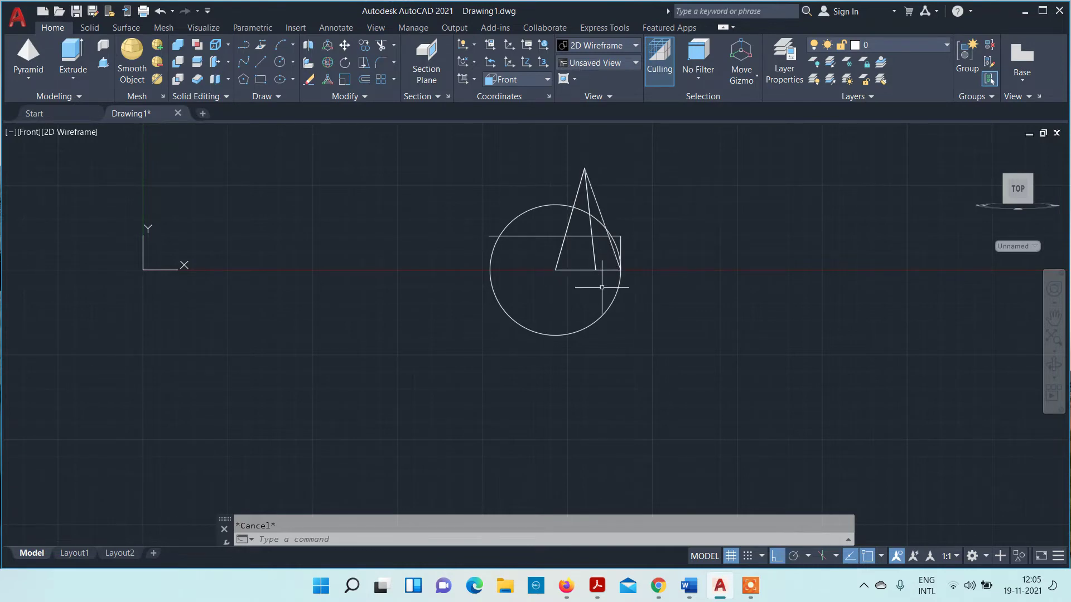
- Rotate the pyramid about its base's left corner, using the base as reference and aligning its right corner with the upper-right intersection of circle and horizontal line
{"action": "scroll", "coordinate": [641, 308], "scroll_direction": "up", "scroll_amount": 4}
{"action": "scroll", "coordinate": [641, 309], "scroll_direction": "up", "scroll_amount": 2}
{"action": "middle_click_drag", "start_coordinate": [626, 297], "coordinate": [664, 446]}
{"action": "scroll", "coordinate": [689, 394], "scroll_direction": "down", "scroll_amount": 2}
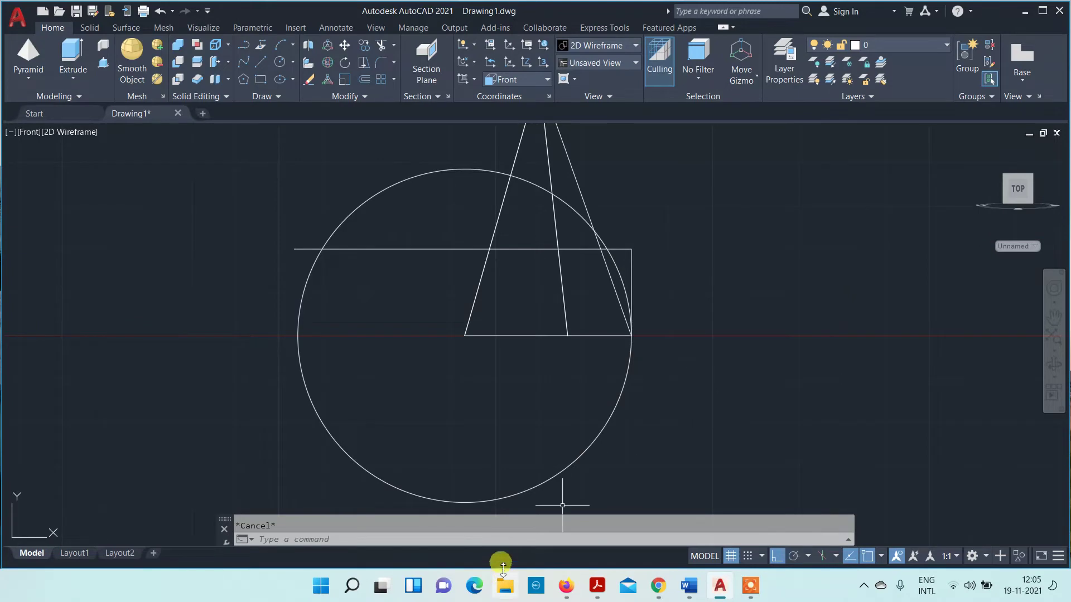
{"action": "left_click", "coordinate": [506, 539]}
{"action": "type", "text": "rot"}
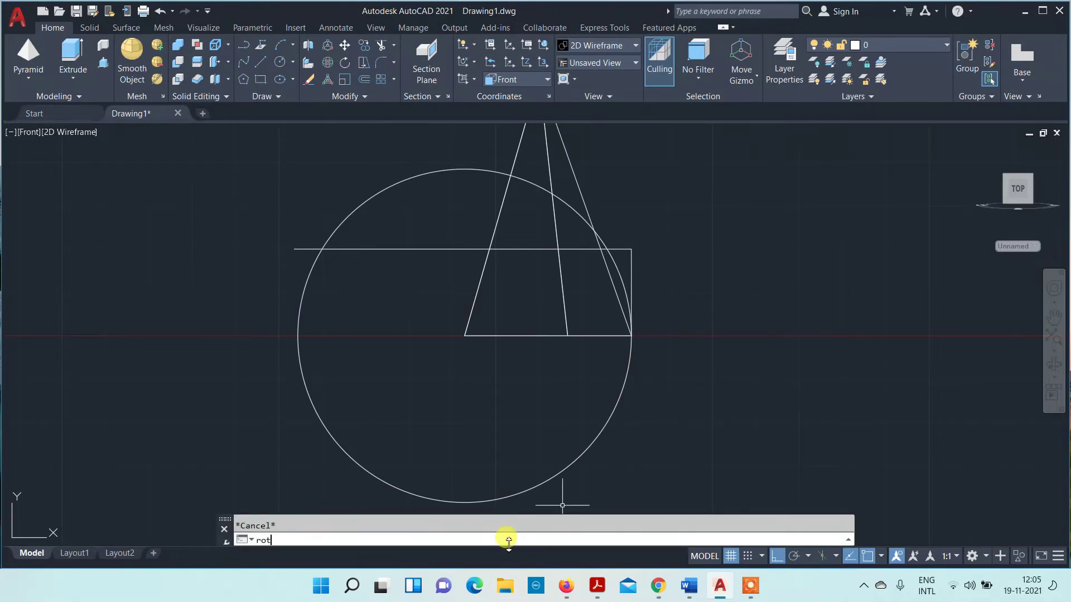
{"action": "type", "text": "ate"}
{"action": "key", "text": "Return"}
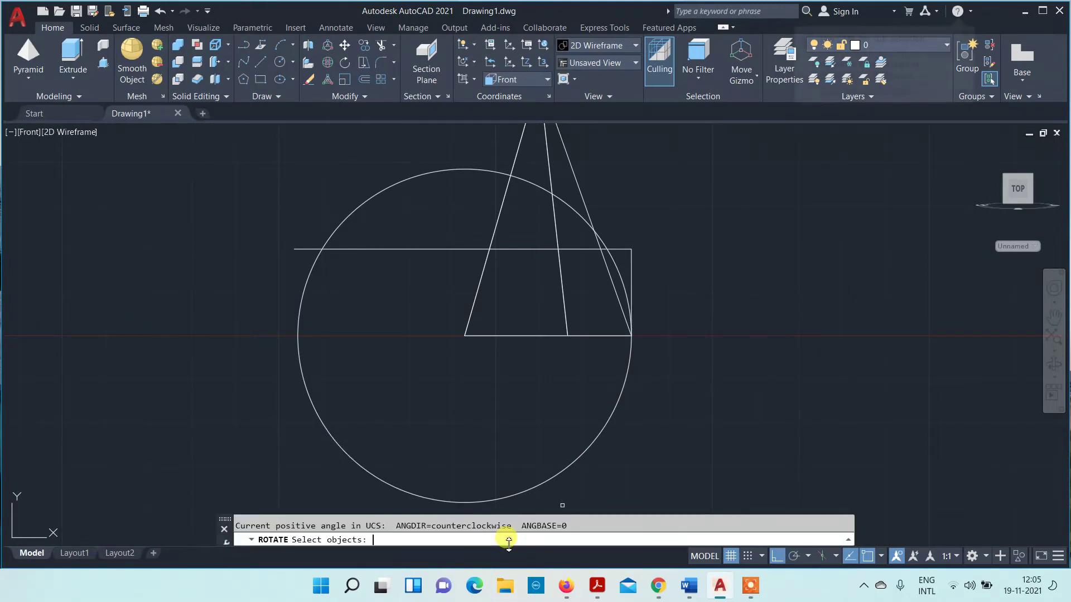
{"action": "left_click", "coordinate": [475, 292]}
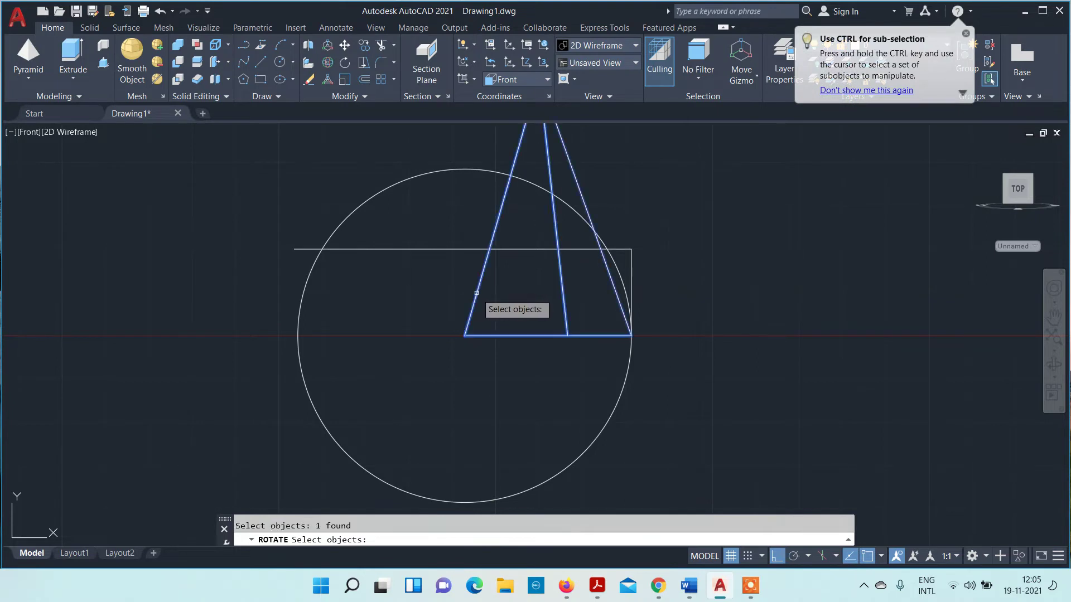
{"action": "key", "text": "Return"}
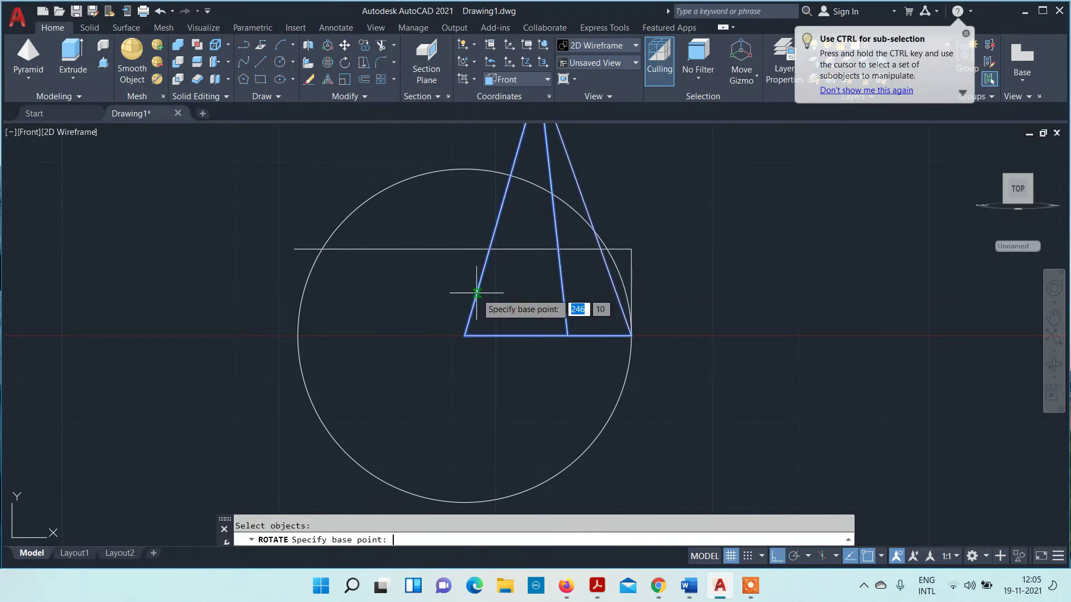
{"action": "left_click", "coordinate": [465, 335]}
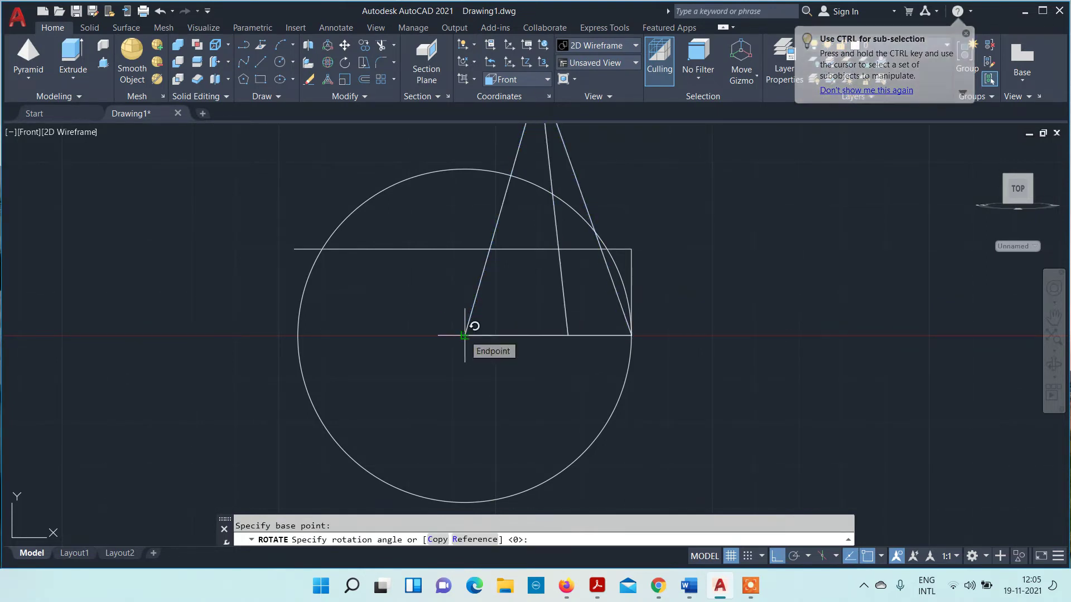
{"action": "left_click", "coordinate": [477, 539]}
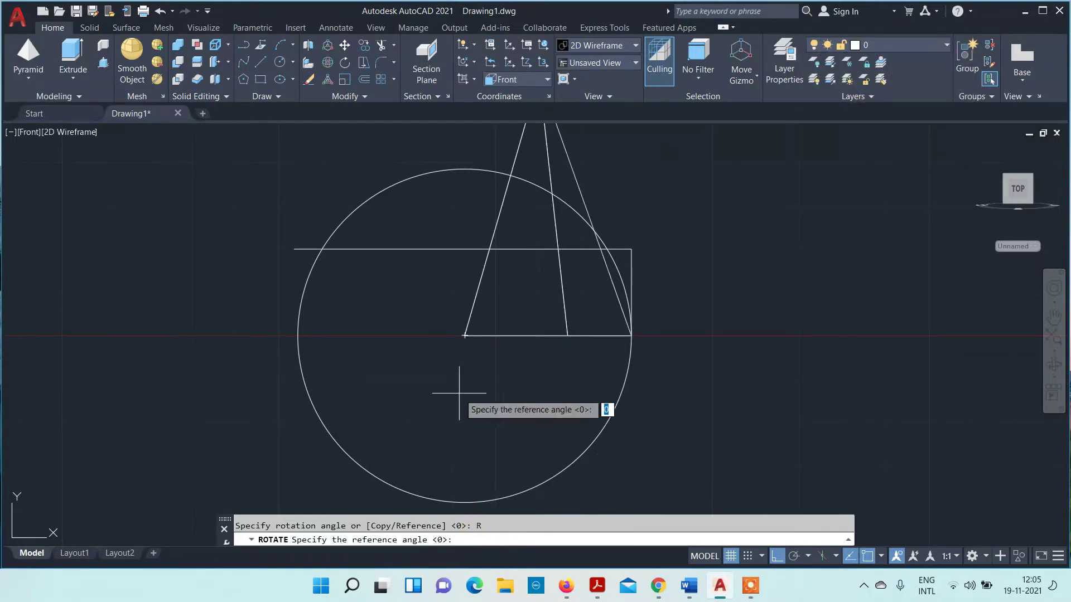
{"action": "left_click", "coordinate": [464, 335]}
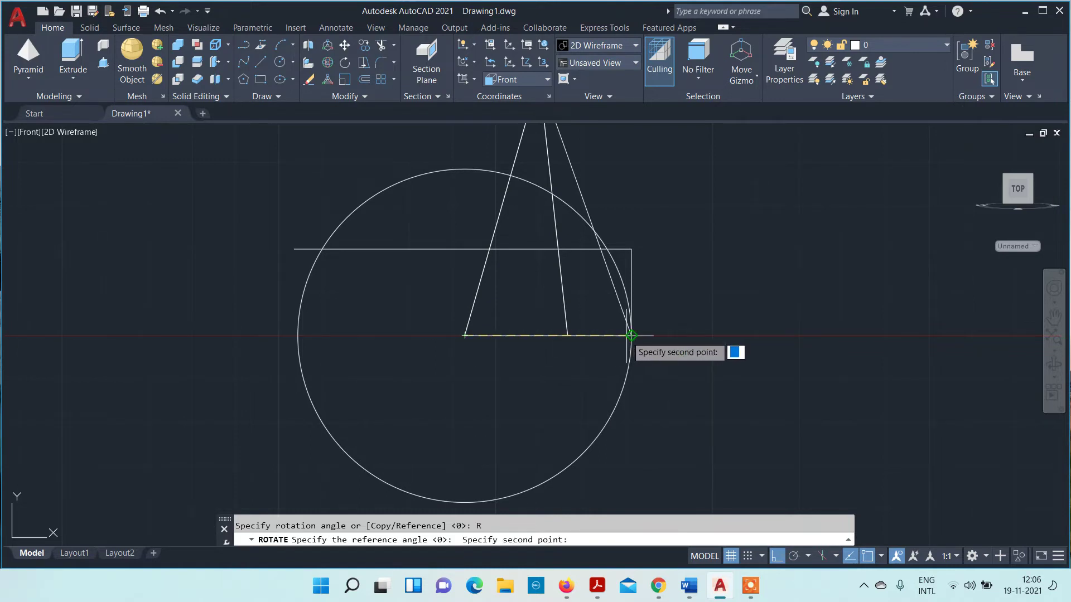
{"action": "left_click", "coordinate": [630, 335]}
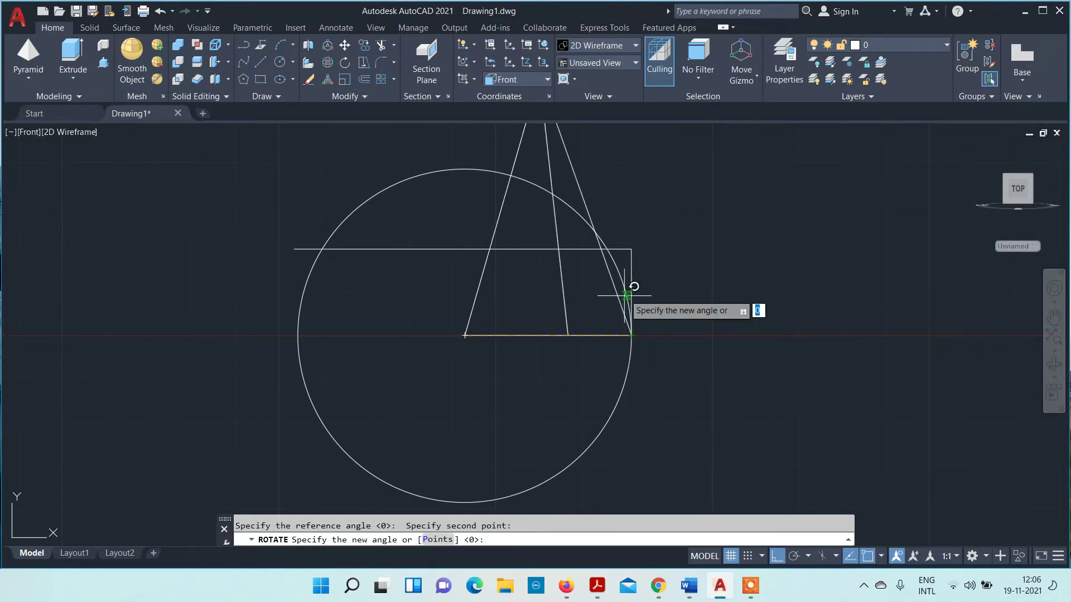
{"action": "scroll", "coordinate": [618, 274], "scroll_direction": "up", "scroll_amount": 4}
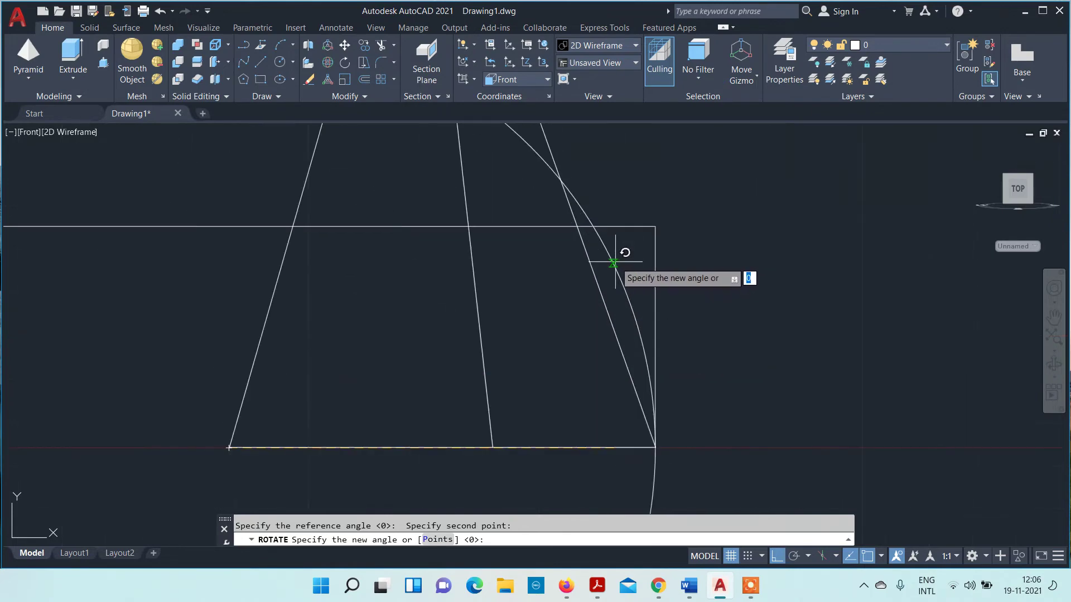
{"action": "scroll", "coordinate": [613, 262], "scroll_direction": "up", "scroll_amount": 4}
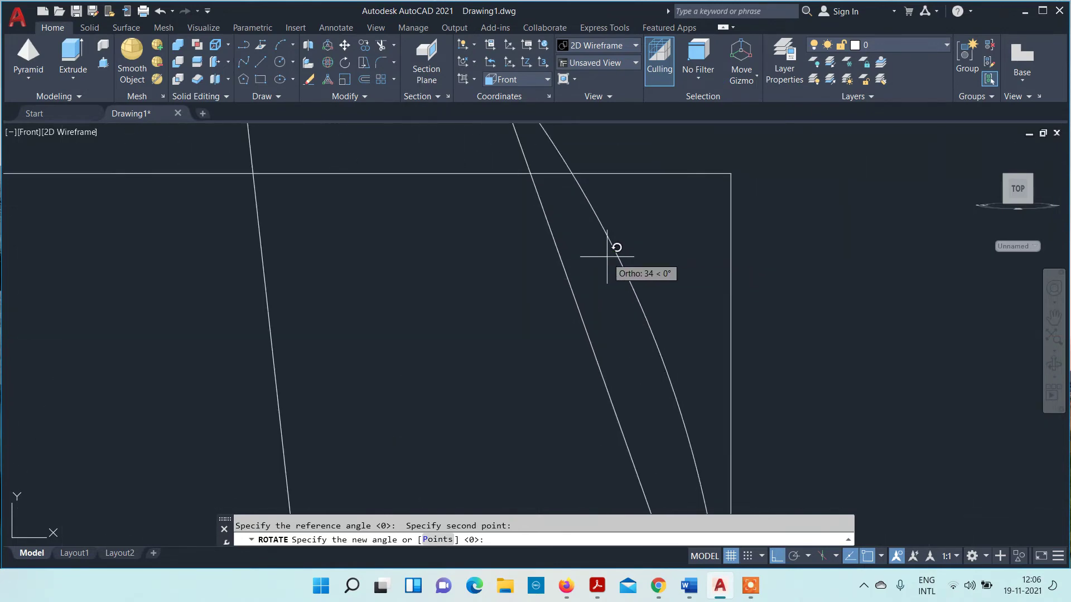
{"action": "left_click", "coordinate": [575, 176]}
{"action": "scroll", "coordinate": [580, 202], "scroll_direction": "down", "scroll_amount": 5}
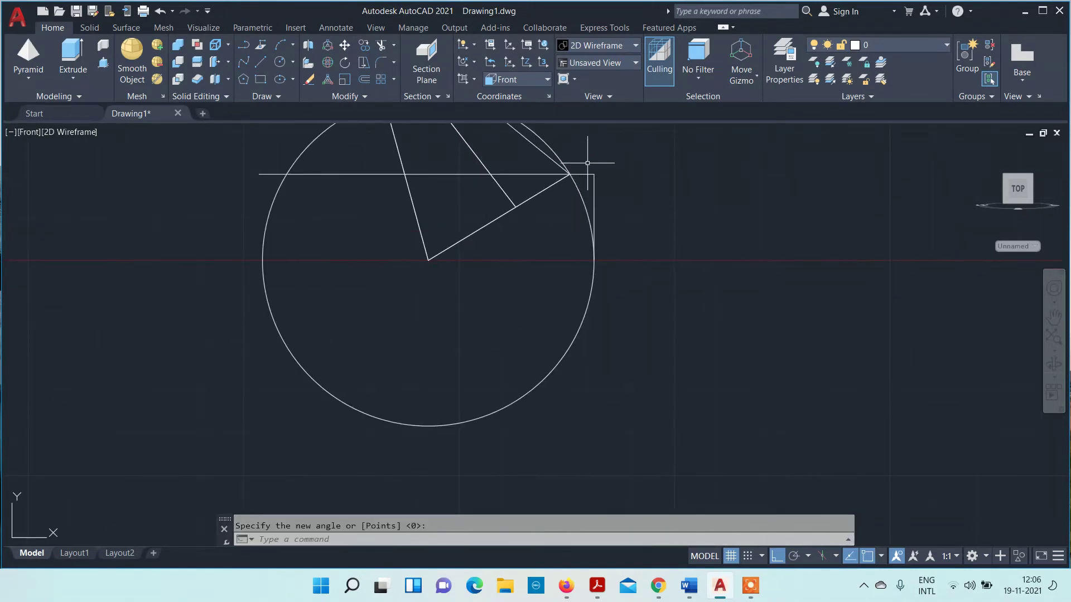
- Delete the horizontal and vertical construction lines and the circle, leaving only the tilted pyramid
{"action": "left_click", "coordinate": [581, 175]}
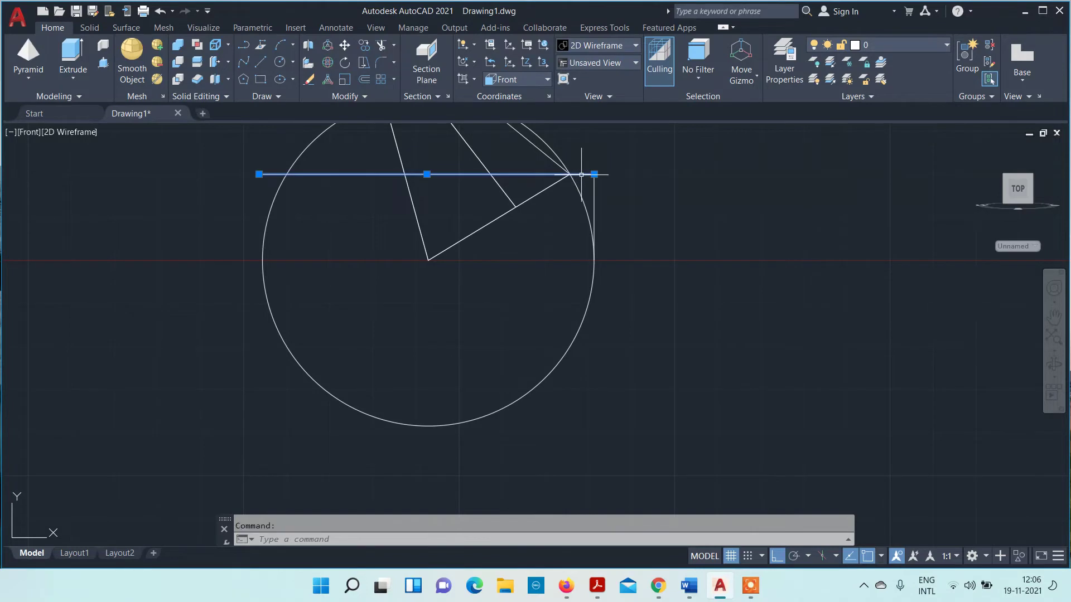
{"action": "key", "text": "Delete"}
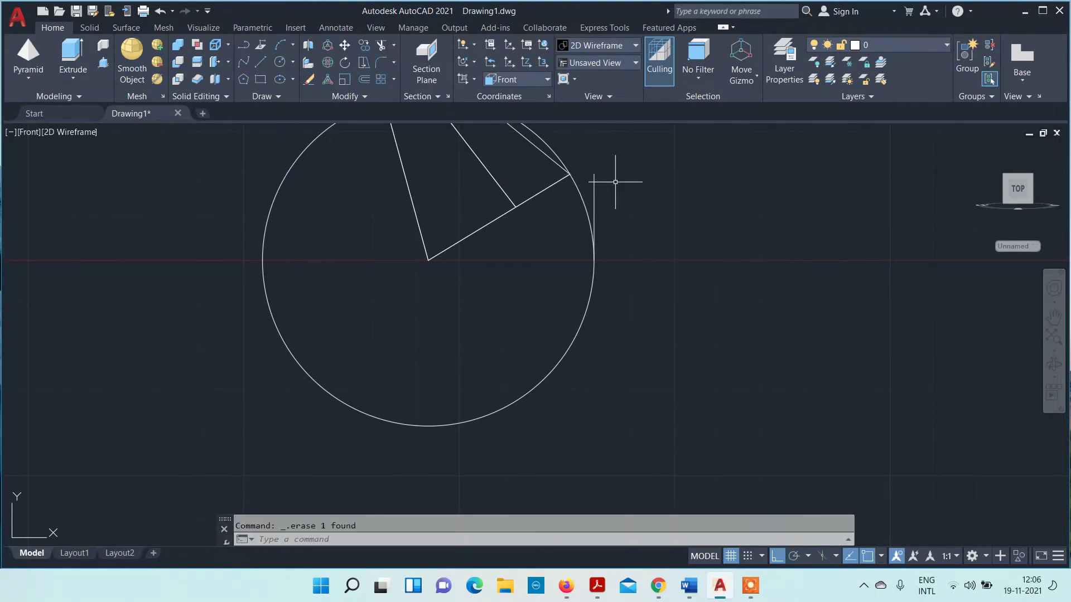
{"action": "left_click", "coordinate": [594, 183]}
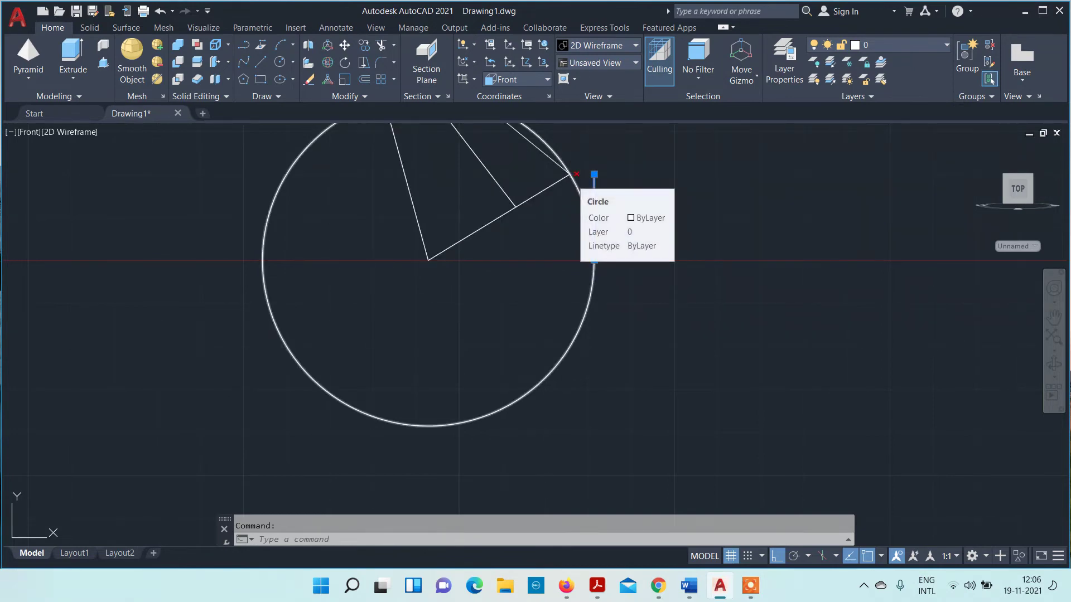
{"action": "key", "text": "Delete"}
{"action": "left_click", "coordinate": [578, 186]}
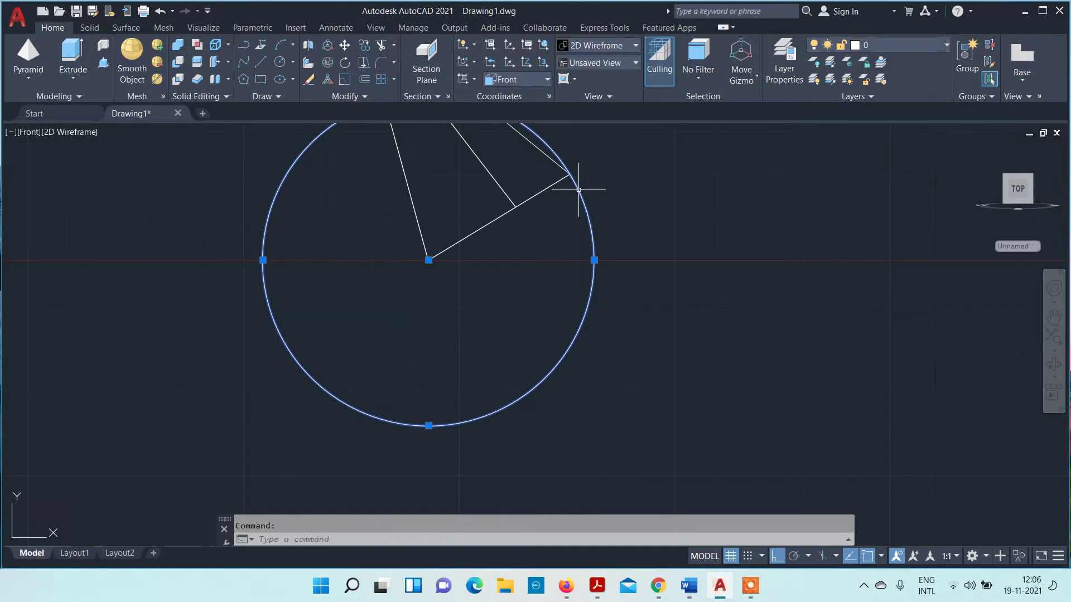
{"action": "key", "text": "Delete"}
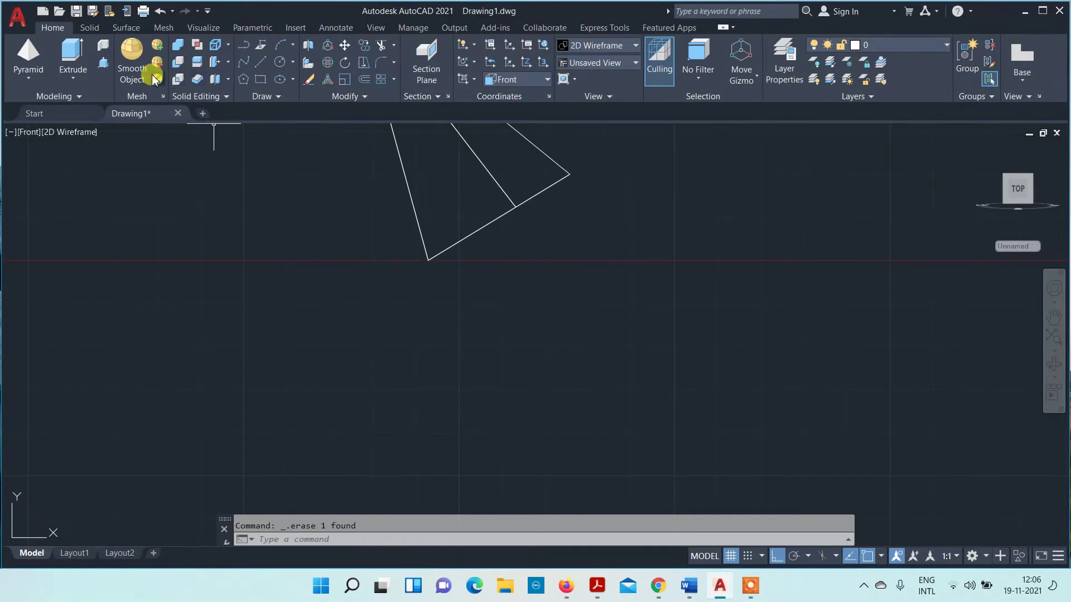
- Draw a horizontal ground line from the pyramid's lowest base corner to the right, past the raised corner
{"action": "left_click", "coordinate": [259, 65]}
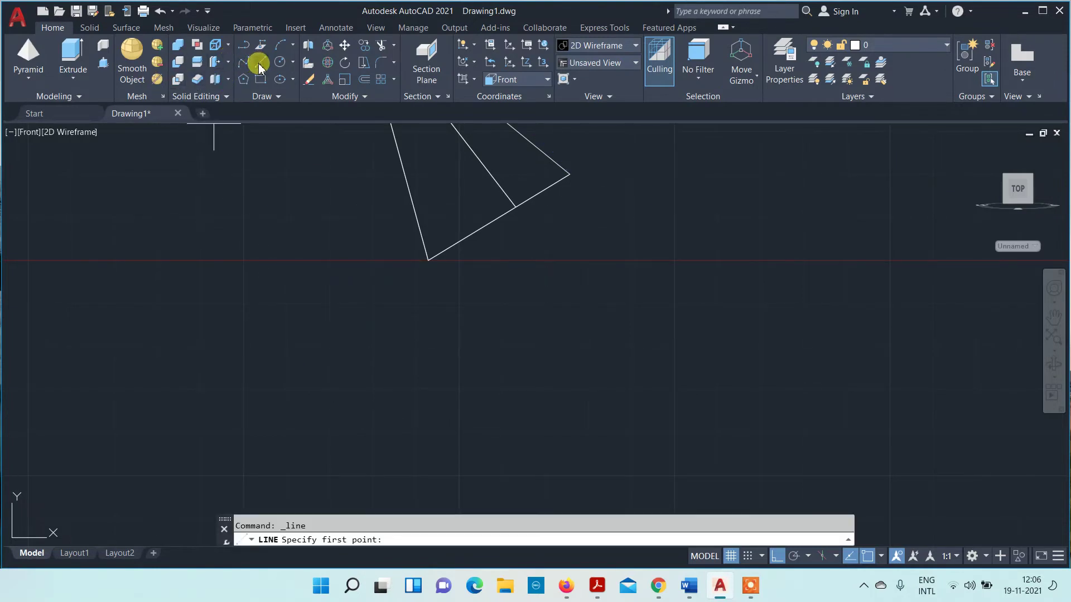
{"action": "left_click", "coordinate": [429, 260]}
{"action": "left_click", "coordinate": [599, 262]}
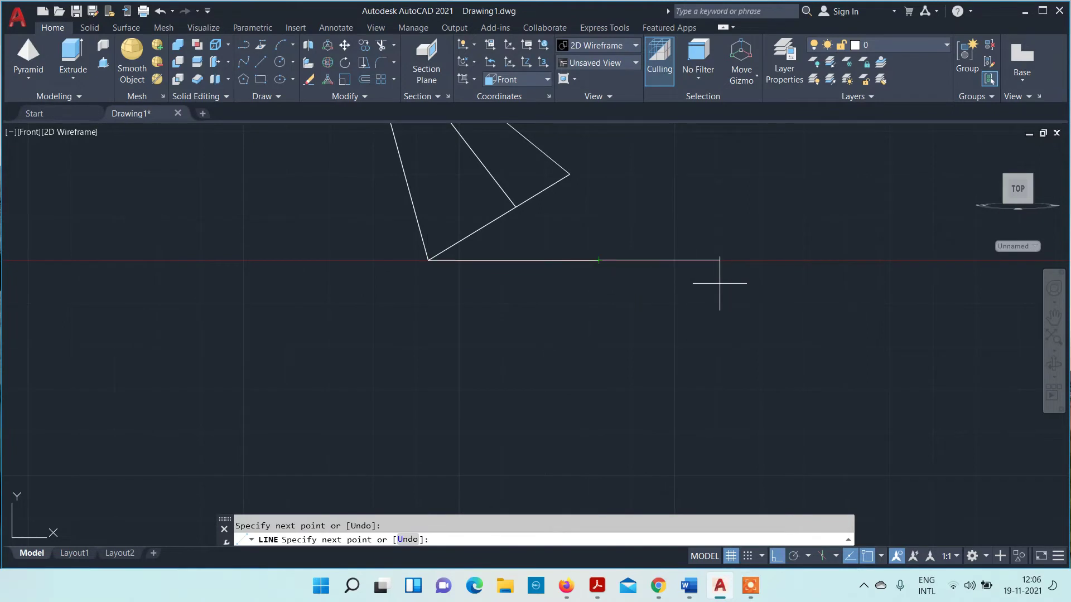
{"action": "key", "text": "Escape"}
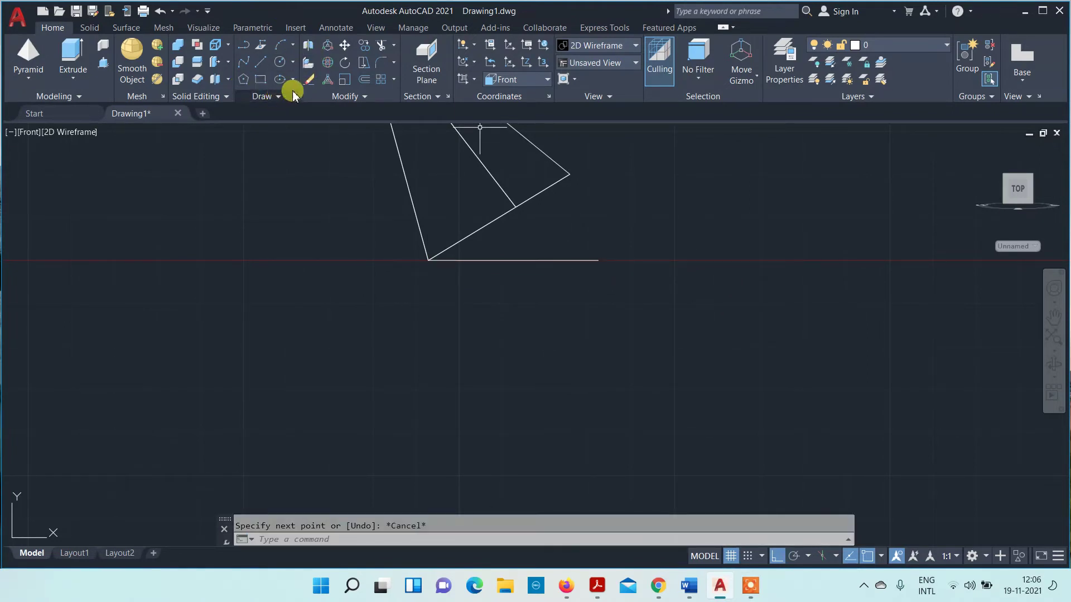
- Measure the raised base corner's vertical height above the ground line with a linear dimension, without placing it
{"action": "left_click", "coordinate": [334, 28]}
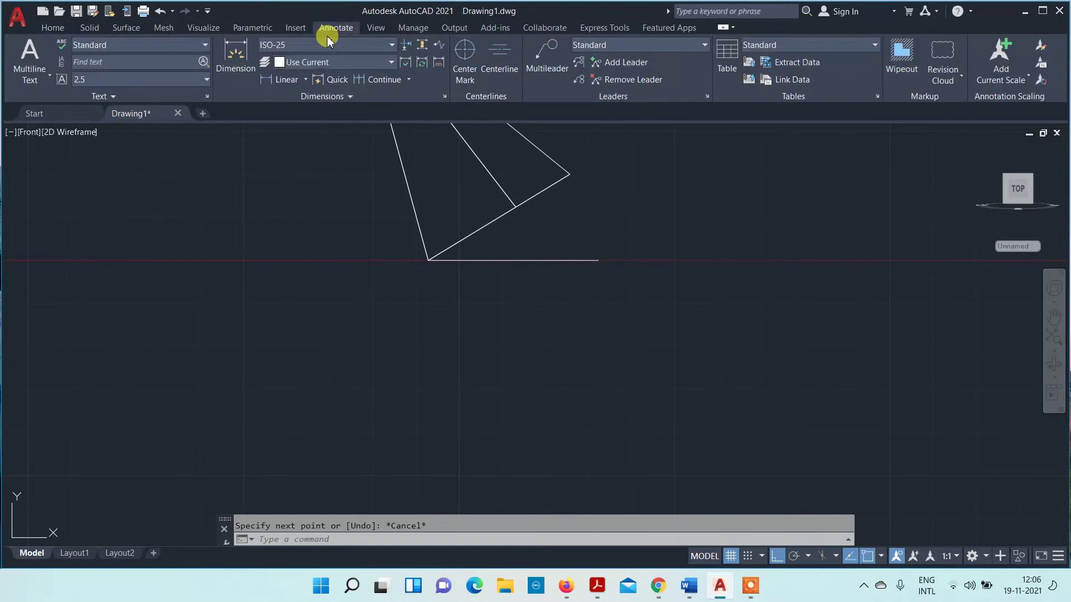
{"action": "left_click", "coordinate": [286, 80]}
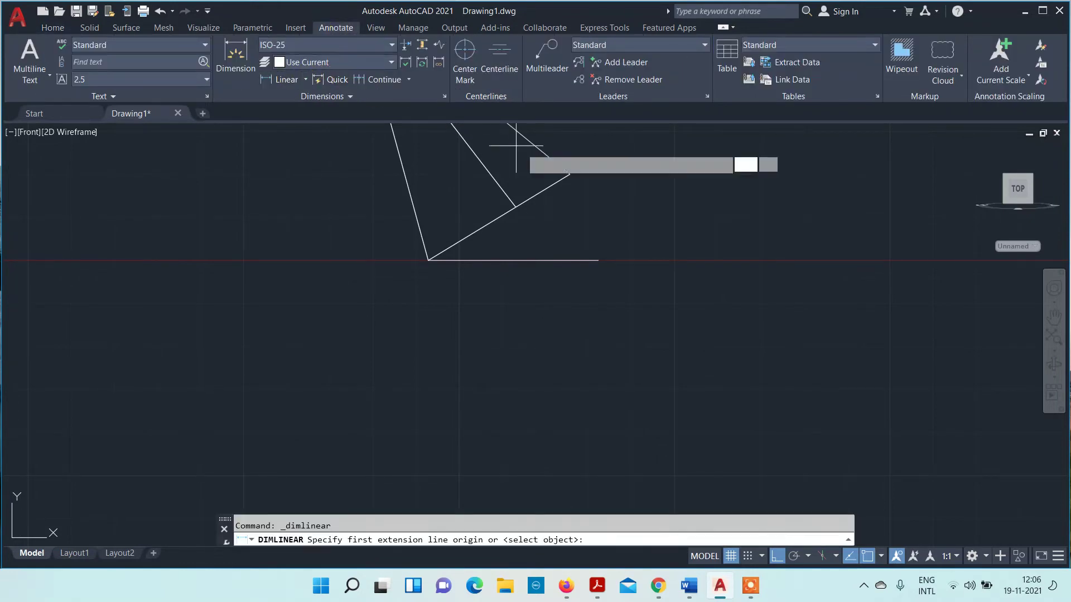
{"action": "left_click", "coordinate": [569, 173]}
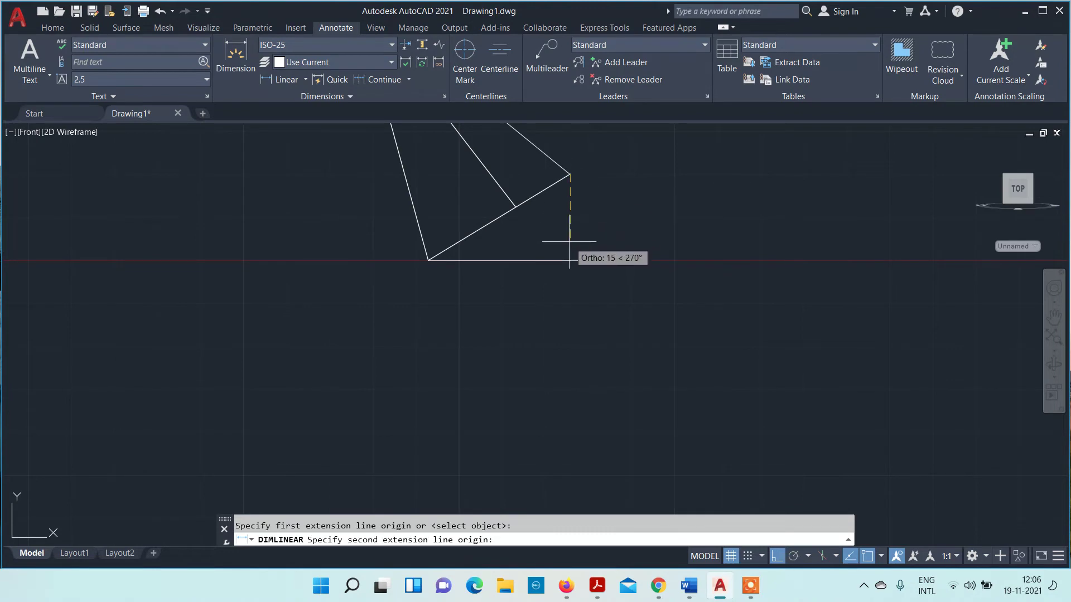
{"action": "left_click", "coordinate": [569, 260]}
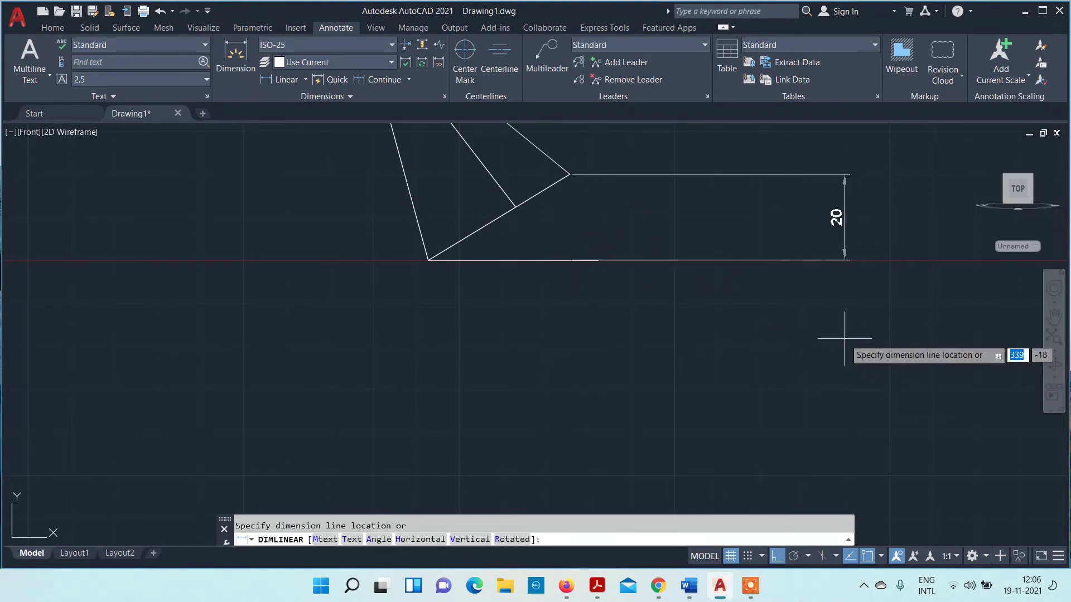
{"action": "key", "text": "Escape"}
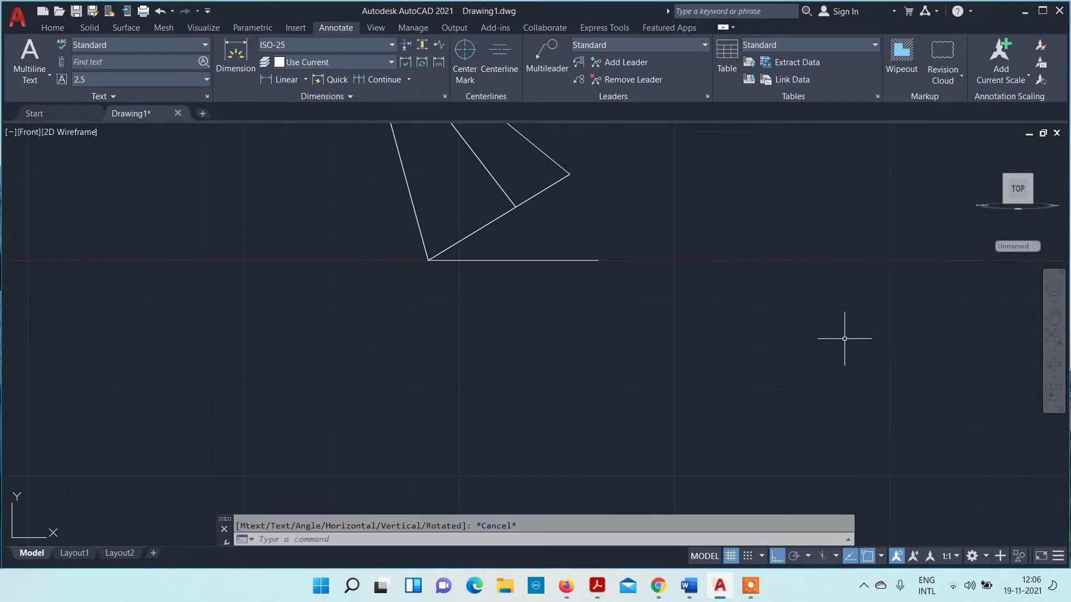
- Delete the horizontal ground line below the tilted pyramid
{"action": "left_click", "coordinate": [518, 261]}
{"action": "key", "text": "Delete"}
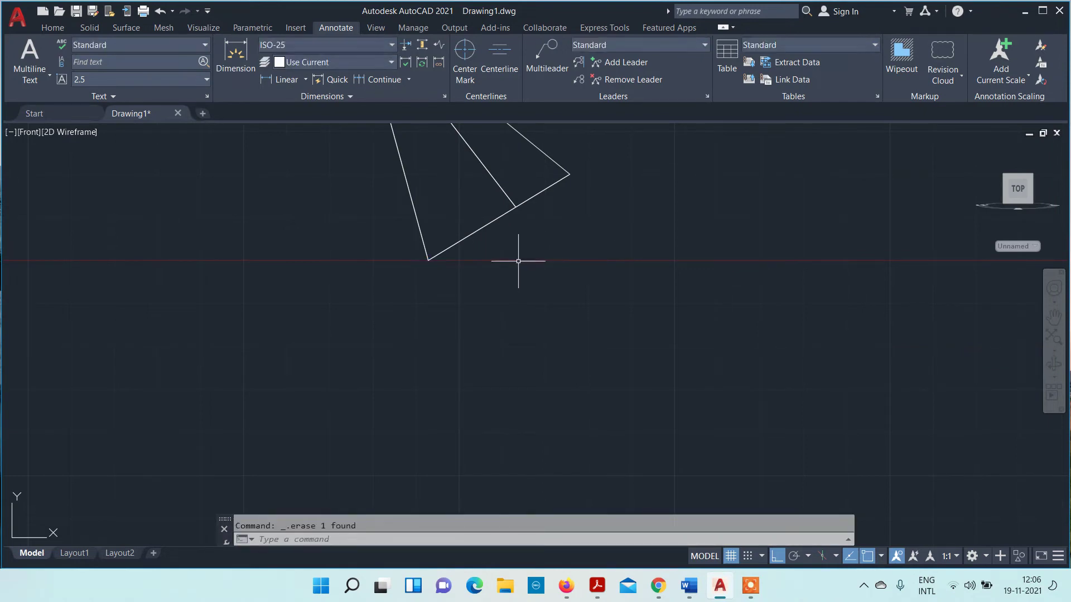
{"action": "scroll", "coordinate": [541, 260], "scroll_direction": "down", "scroll_amount": 4}
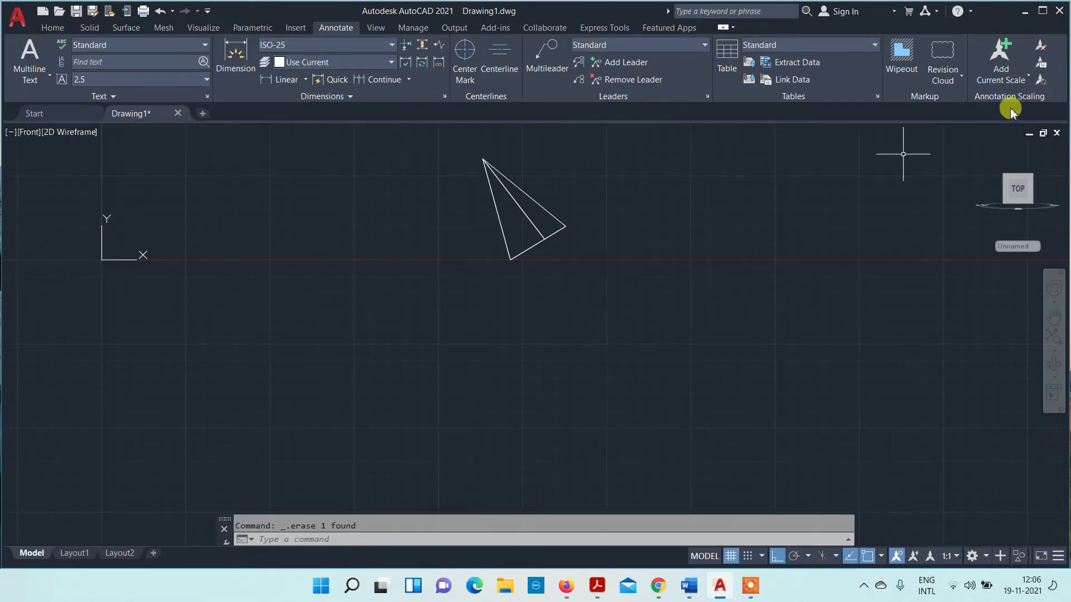
- Confirm first-angle projection as the drafting standard for new drawing views
{"action": "left_click", "coordinate": [52, 27]}
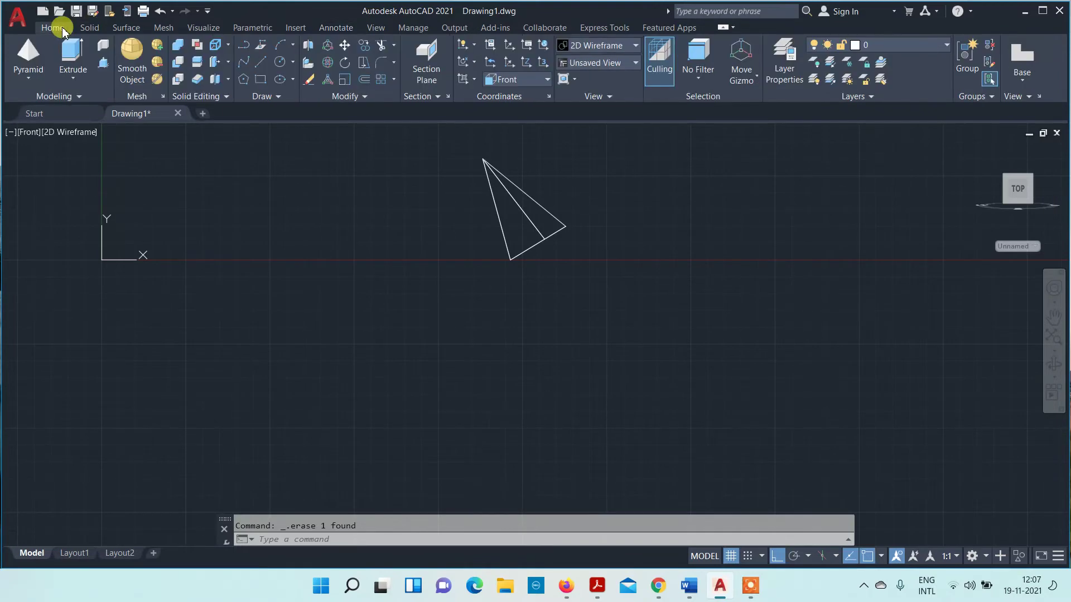
{"action": "left_click", "coordinate": [1039, 97]}
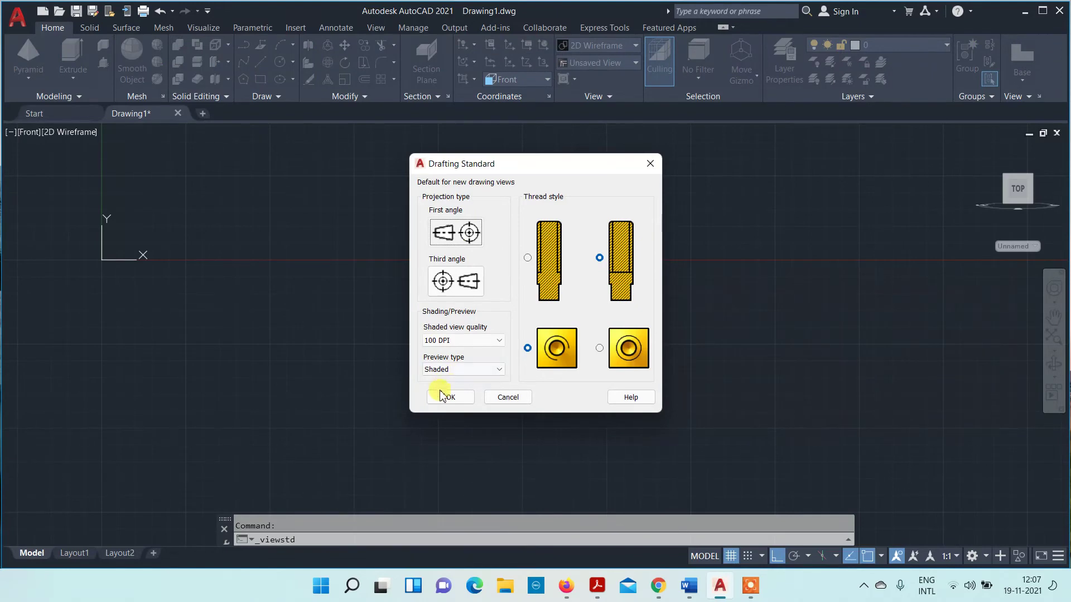
{"action": "left_click", "coordinate": [446, 397]}
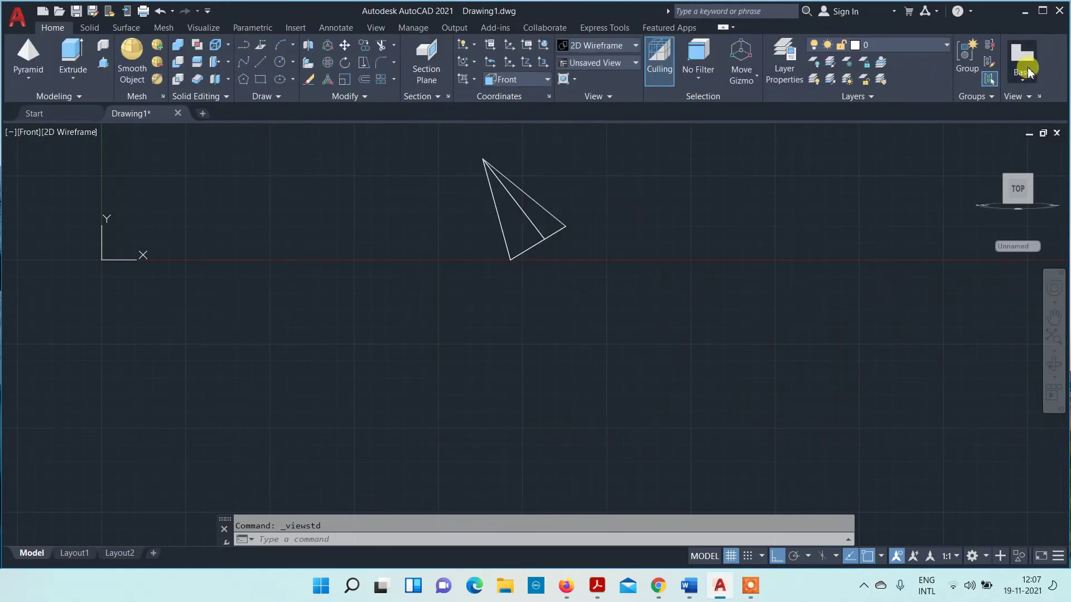
{"action": "left_click", "coordinate": [1029, 71]}
{"action": "left_click", "coordinate": [546, 212]}
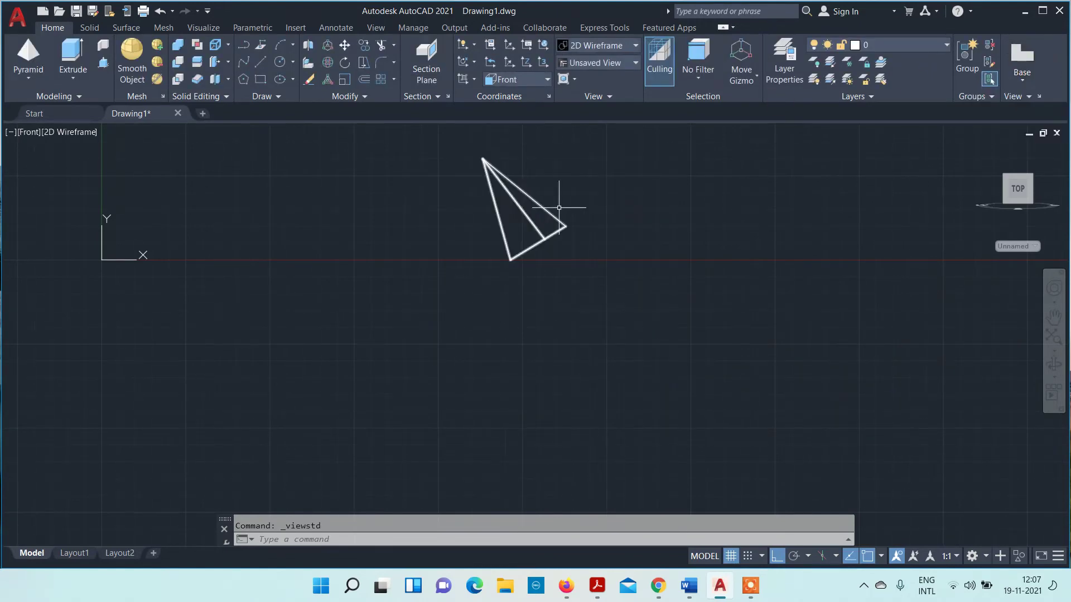
{"action": "left_click", "coordinate": [522, 252]}
{"action": "key", "text": "Return"}
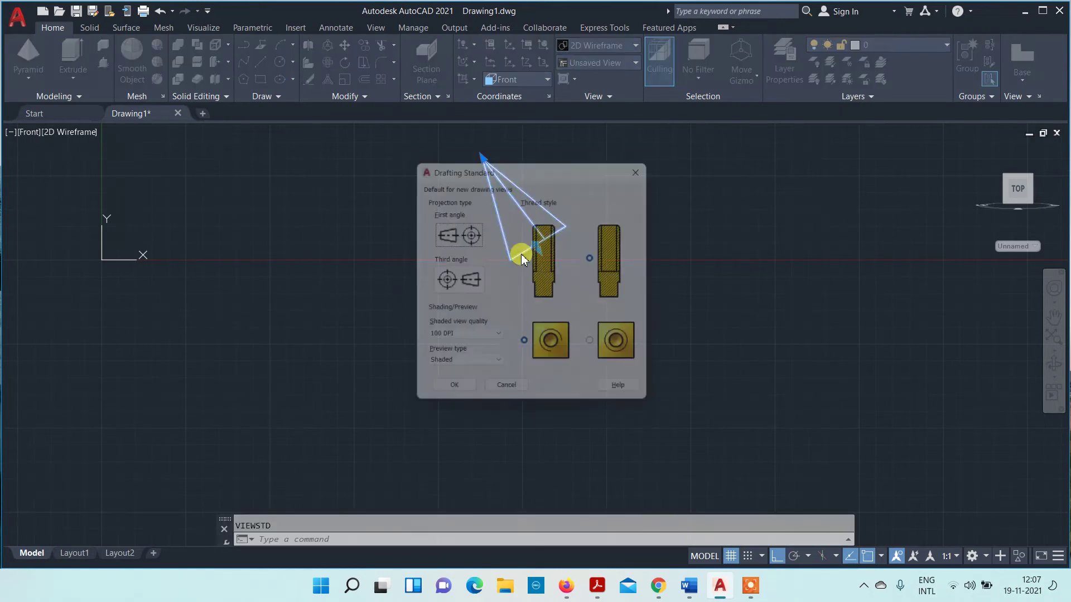
{"action": "left_click", "coordinate": [452, 396]}
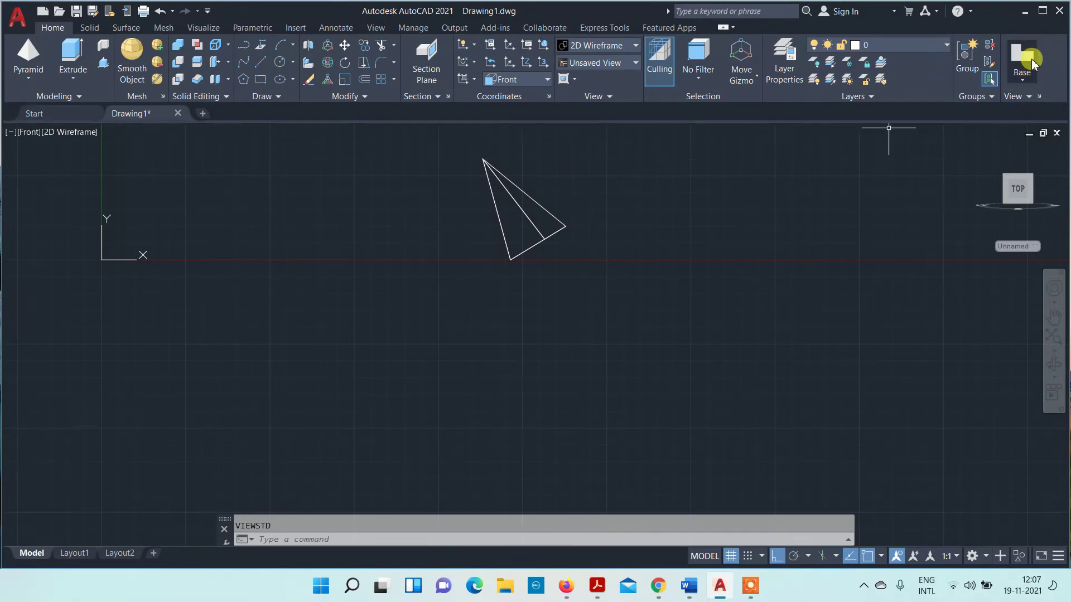
- Start a base view from model space using the tilted pyramid and send it to a new layout named 2
{"action": "left_click", "coordinate": [1022, 80]}
{"action": "left_click", "coordinate": [1007, 100]}
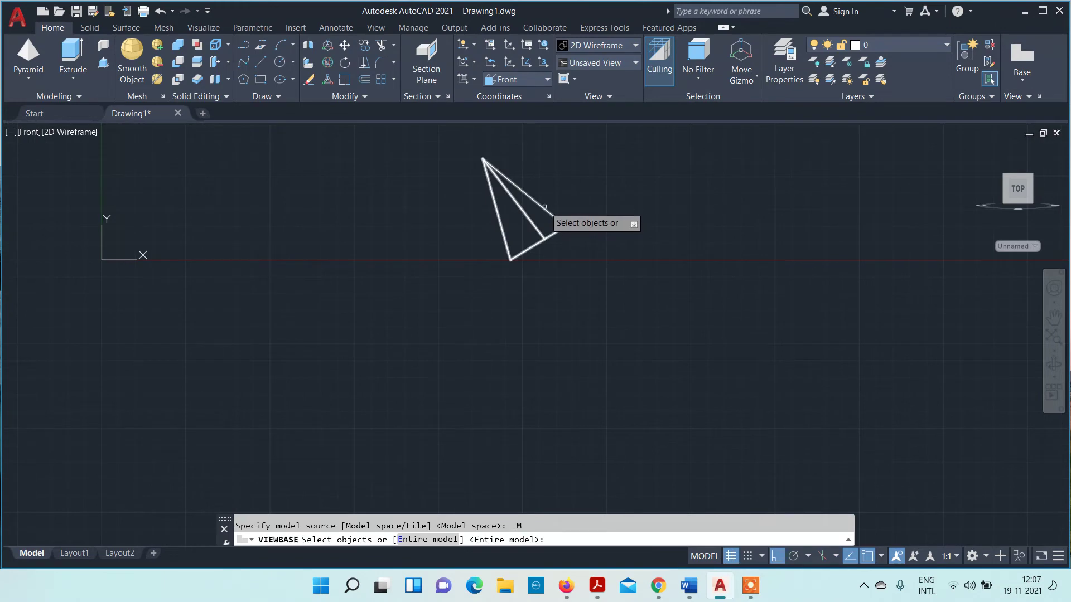
{"action": "left_click", "coordinate": [545, 207]}
{"action": "key", "text": "Return"}
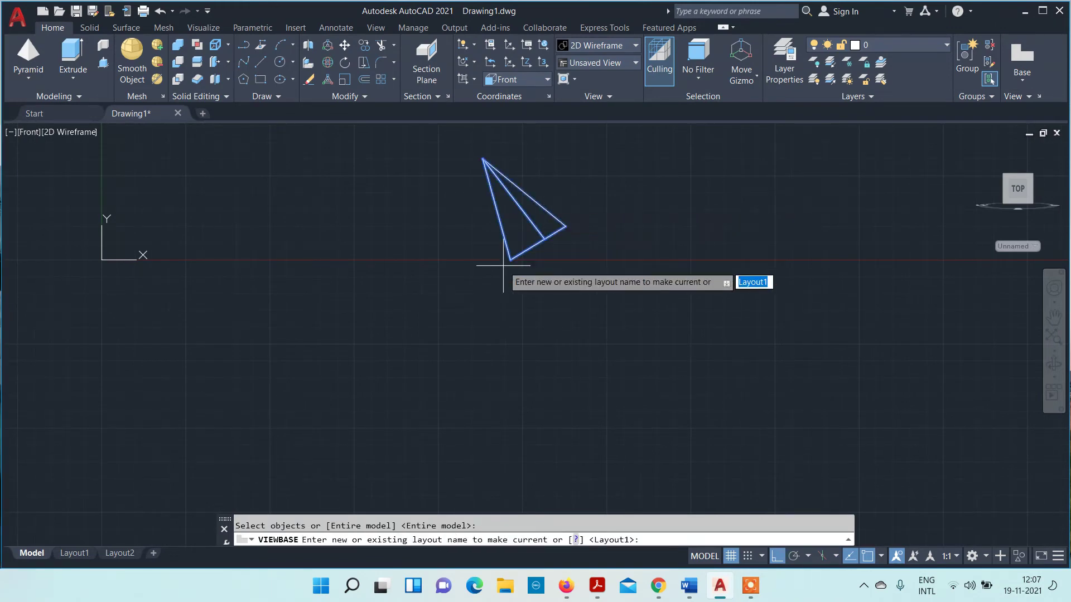
{"action": "type", "text": "2"}
{"action": "key", "text": "Return"}
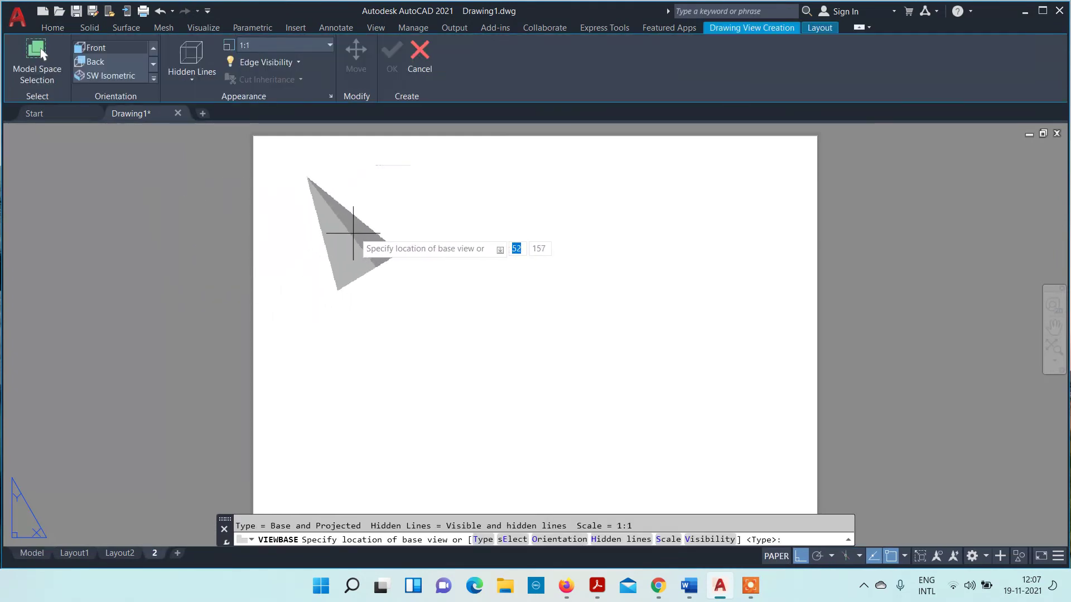
- Place the base view at the sheet's upper left, with projected views below it, to its right and diagonally toward the lower right
{"action": "left_click", "coordinate": [359, 227]}
{"action": "left_click", "coordinate": [404, 336]}
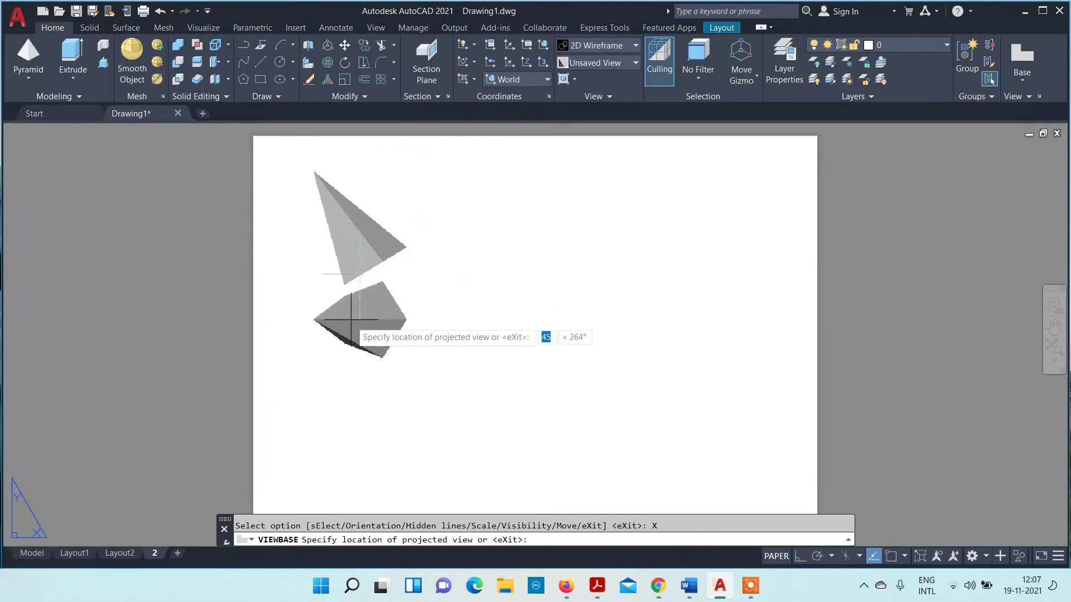
{"action": "left_click", "coordinate": [351, 407]}
{"action": "left_click", "coordinate": [614, 234]}
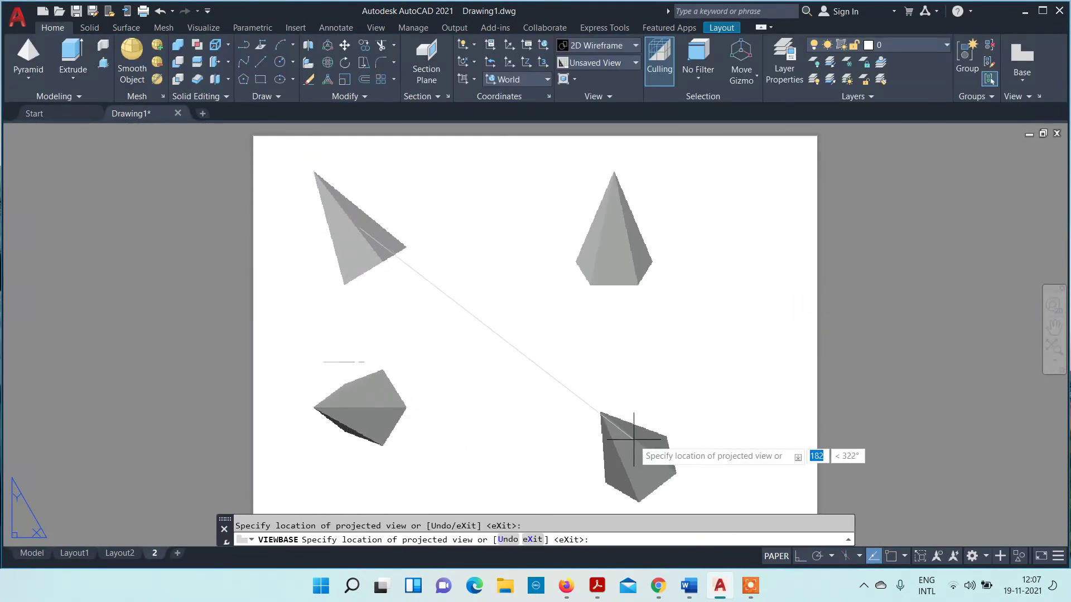
{"action": "left_click", "coordinate": [634, 439]}
{"action": "key", "text": "Return"}
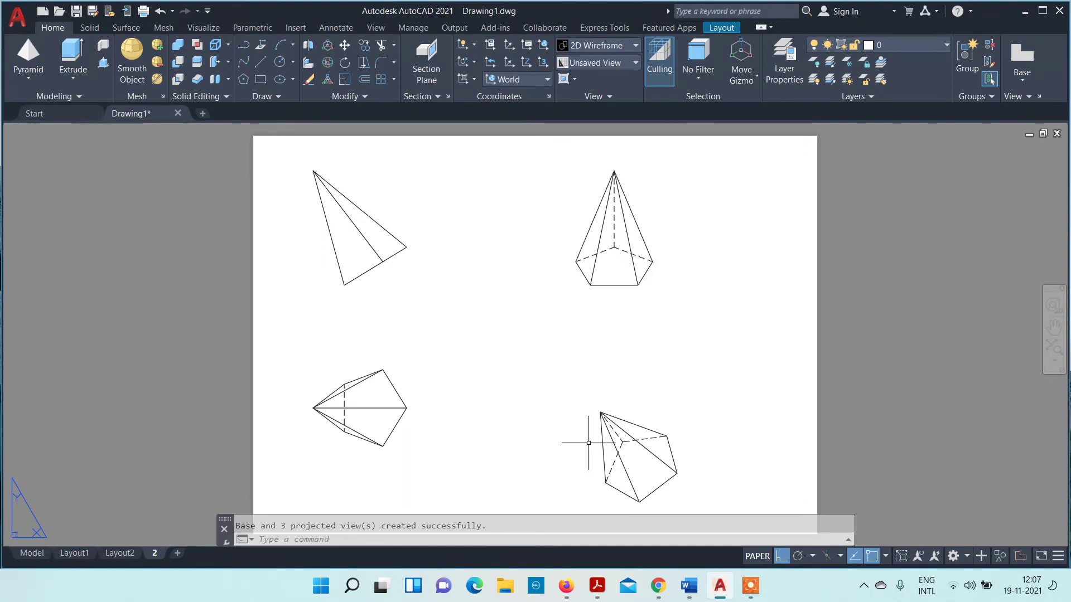
- Draw a horizontal reference line about 276 mm long across the sheet between the upper and lower views
{"action": "left_click", "coordinate": [260, 62]}
{"action": "left_click", "coordinate": [266, 328]}
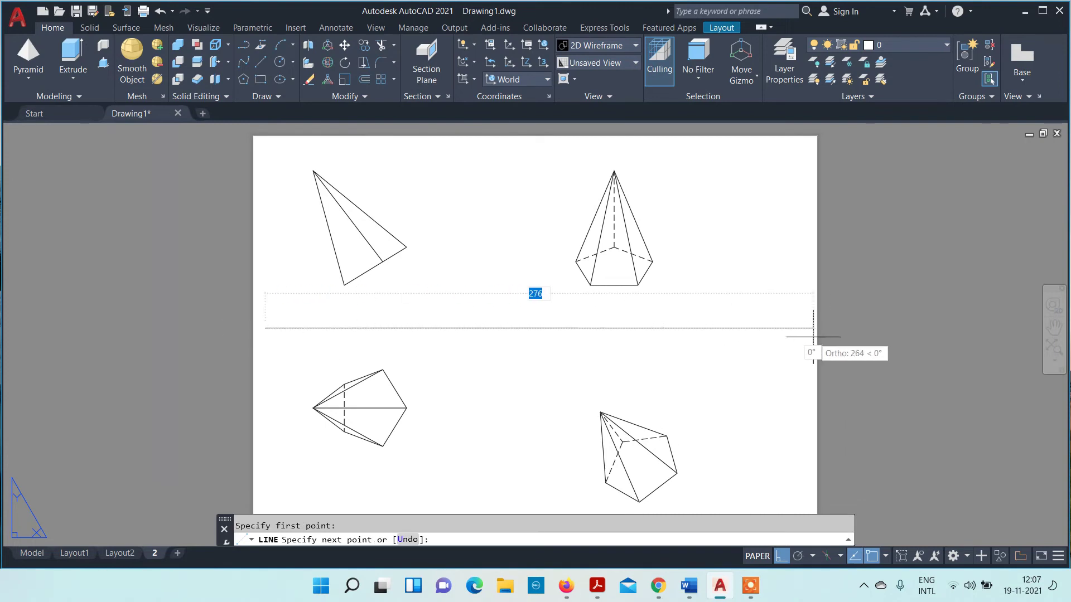
{"action": "left_click", "coordinate": [797, 327]}
{"action": "key", "text": "Escape"}
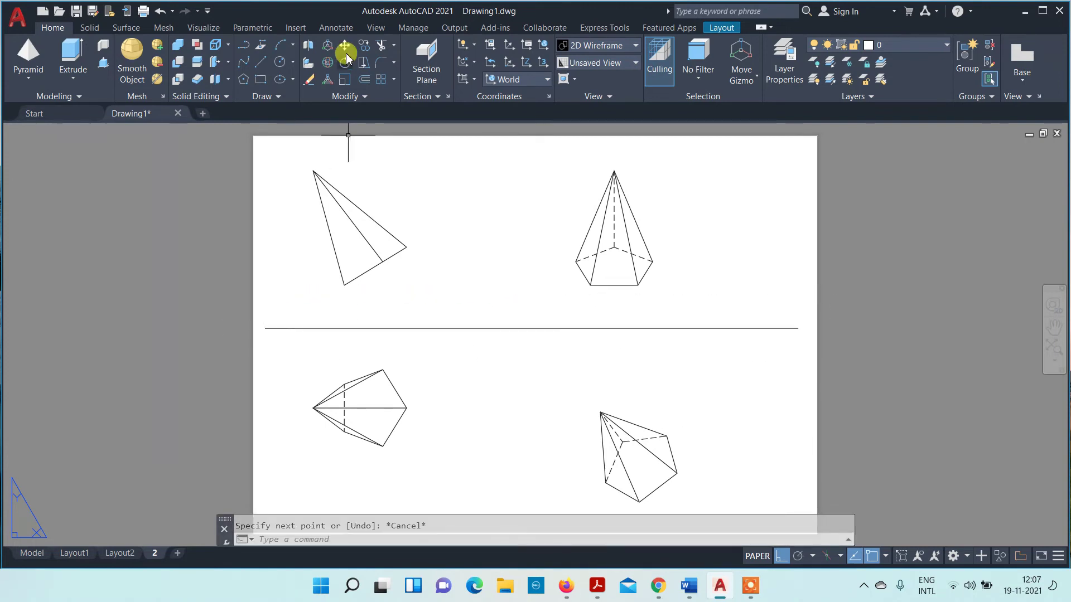
{"action": "left_click", "coordinate": [440, 540]}
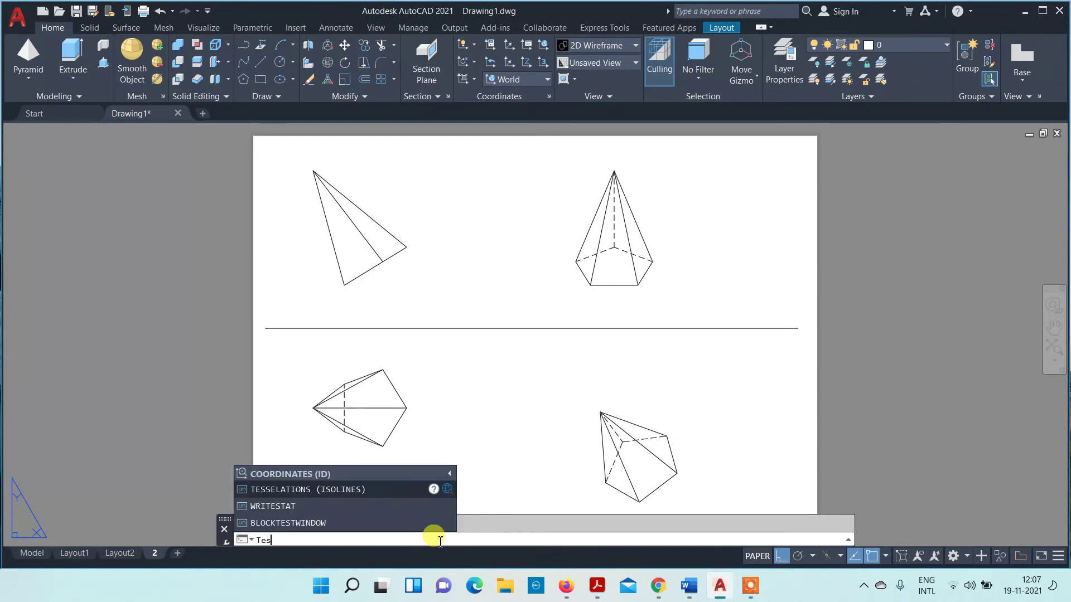
{"action": "key", "text": "alt"}
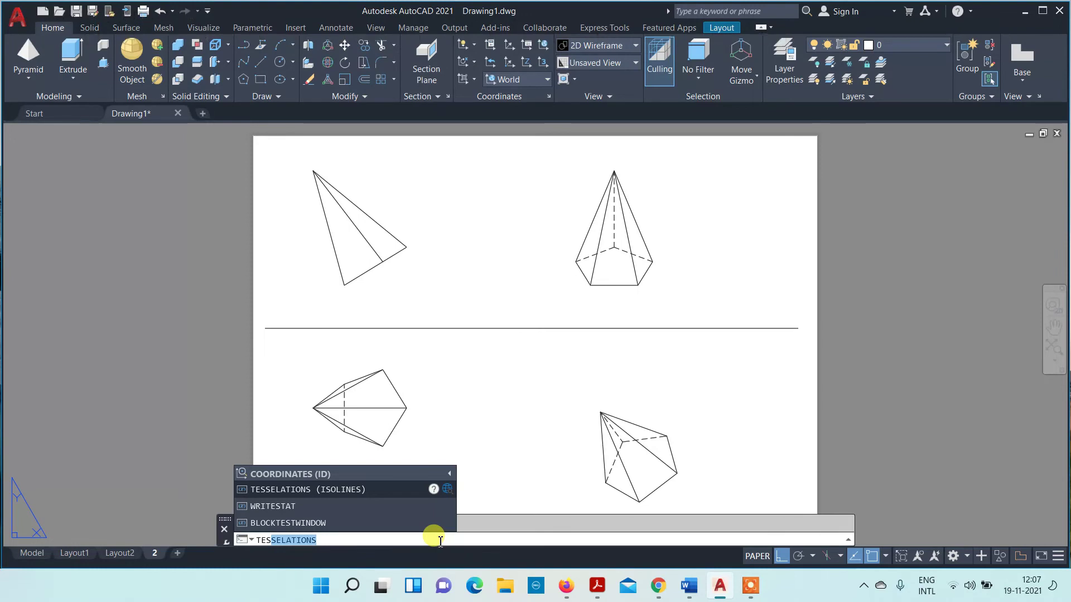
{"action": "left_click", "coordinate": [440, 541]}
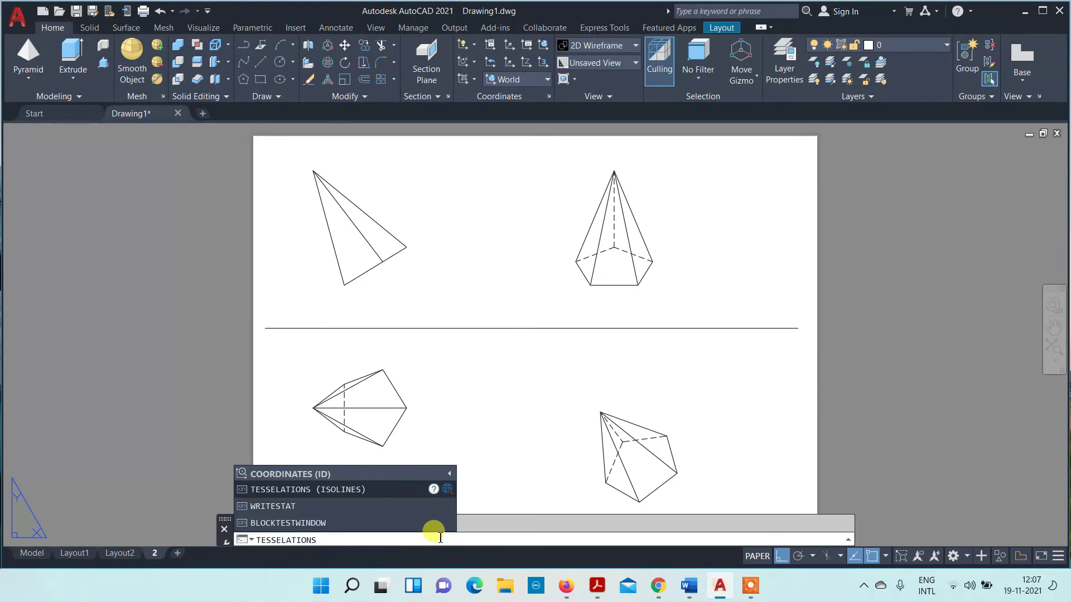
{"action": "key", "text": "Escape"}
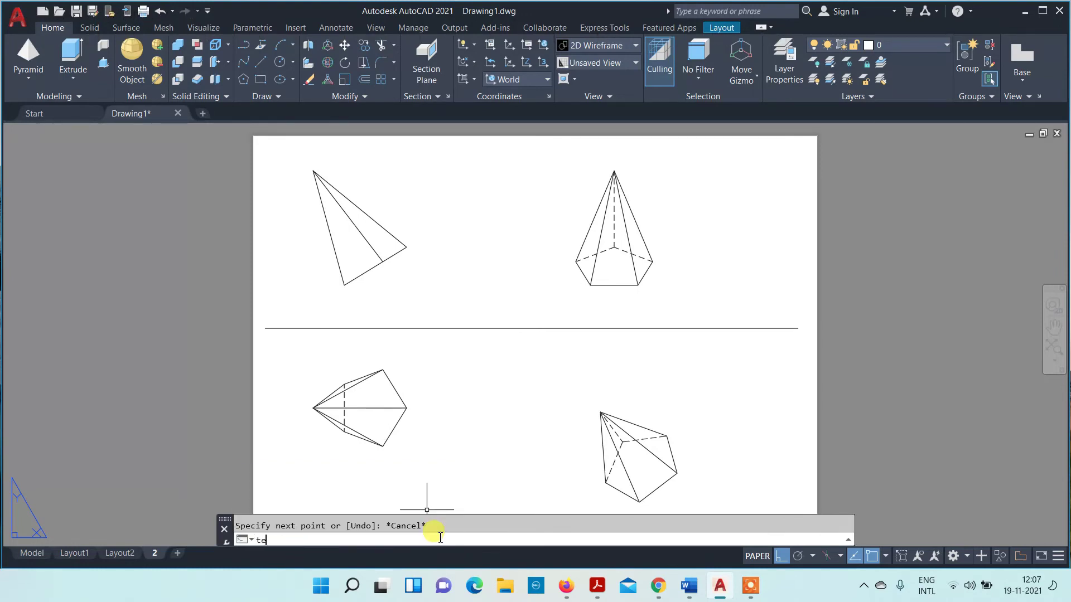
- Add text of height 5 labelling the reference line's left end X, its right end Y, and the sheet's upper right area VP
{"action": "key", "text": "Return"}
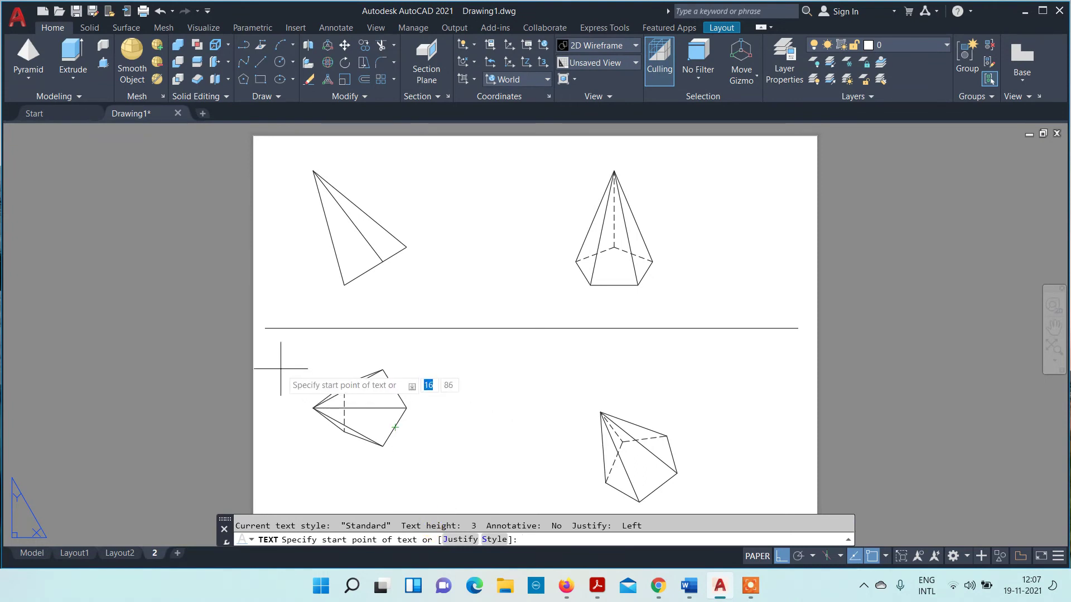
{"action": "left_click", "coordinate": [265, 339]}
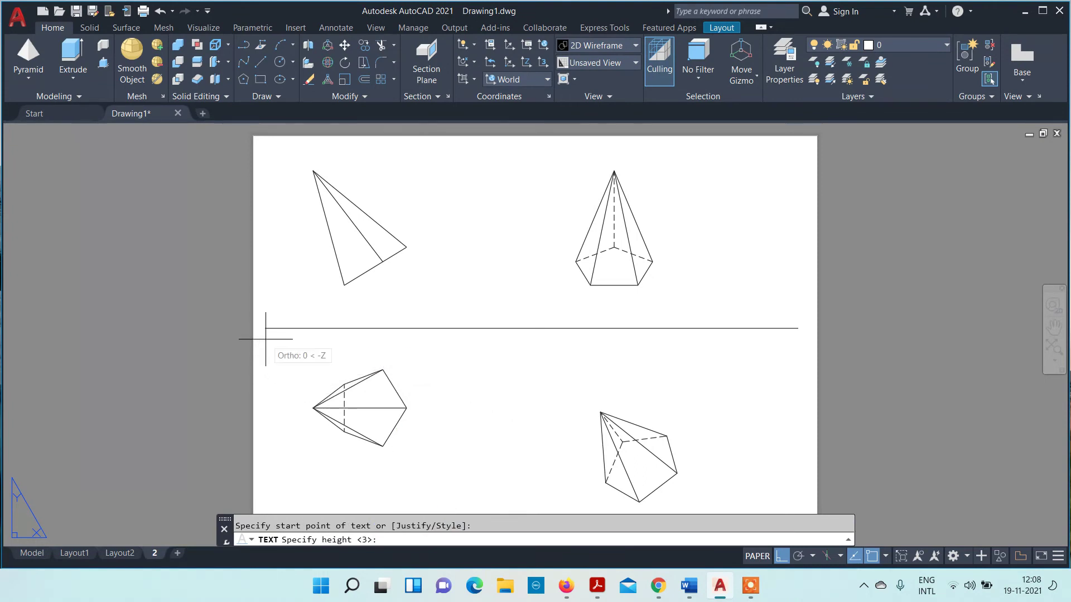
{"action": "type", "text": "5"}
{"action": "key", "text": "Return"}
{"action": "left_click", "coordinate": [266, 340]}
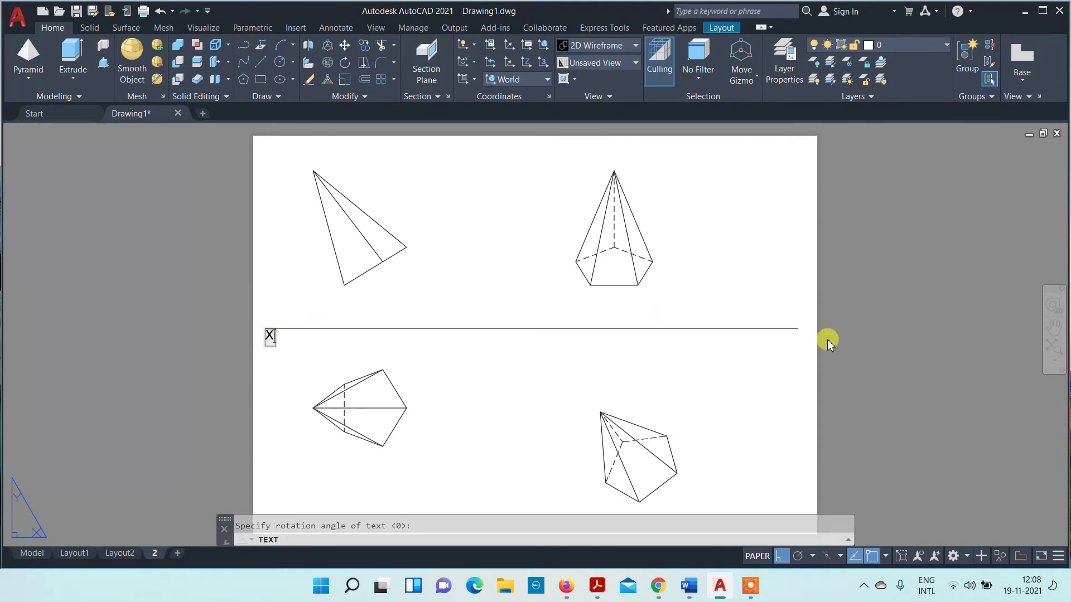
{"action": "left_click", "coordinate": [788, 334]}
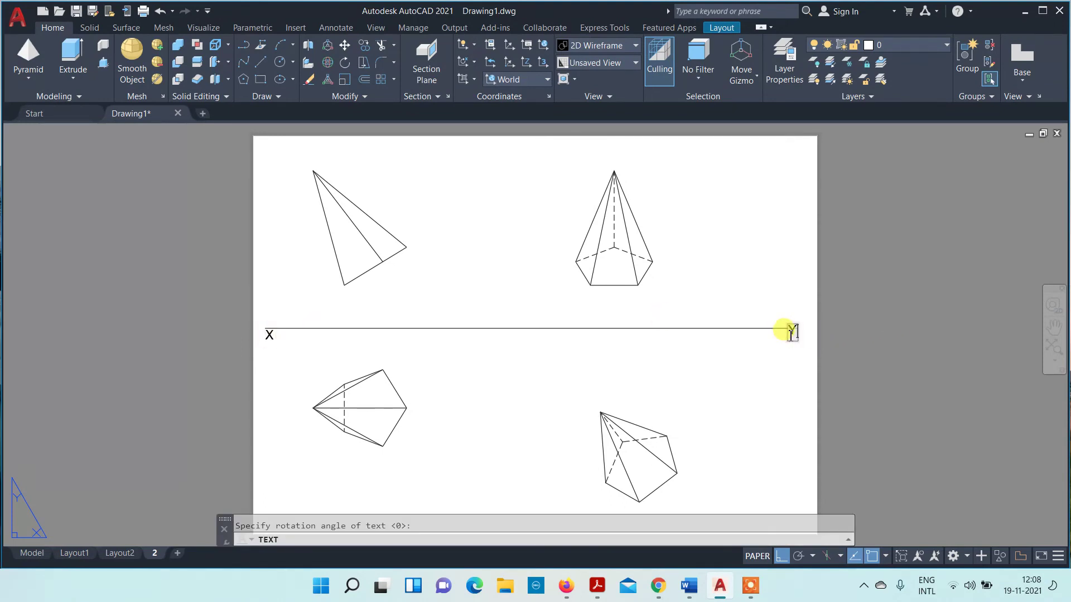
{"action": "left_click", "coordinate": [729, 185]}
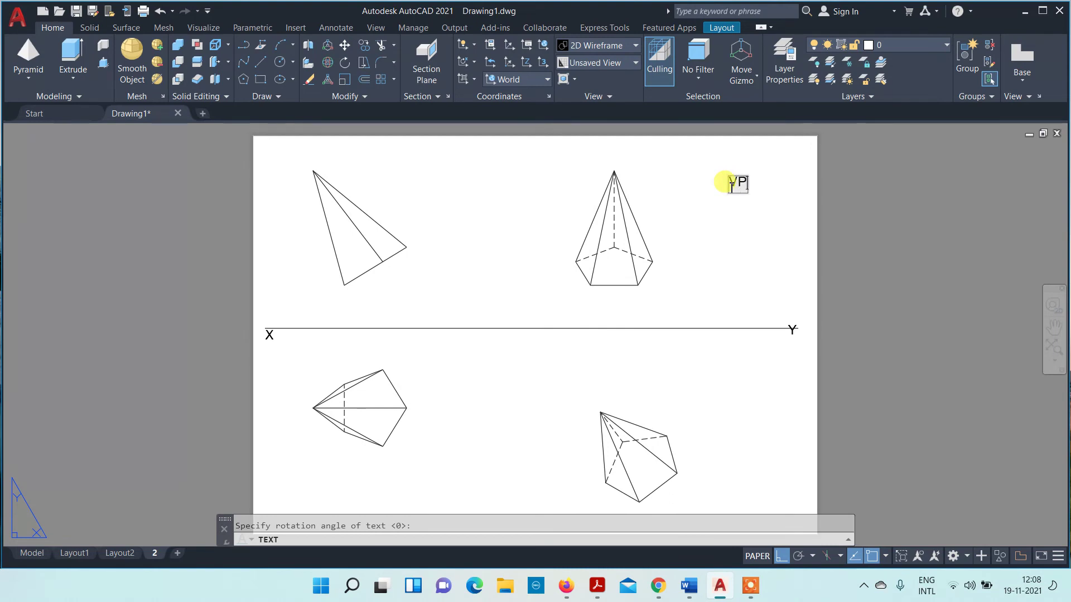
{"action": "left_click", "coordinate": [755, 384]}
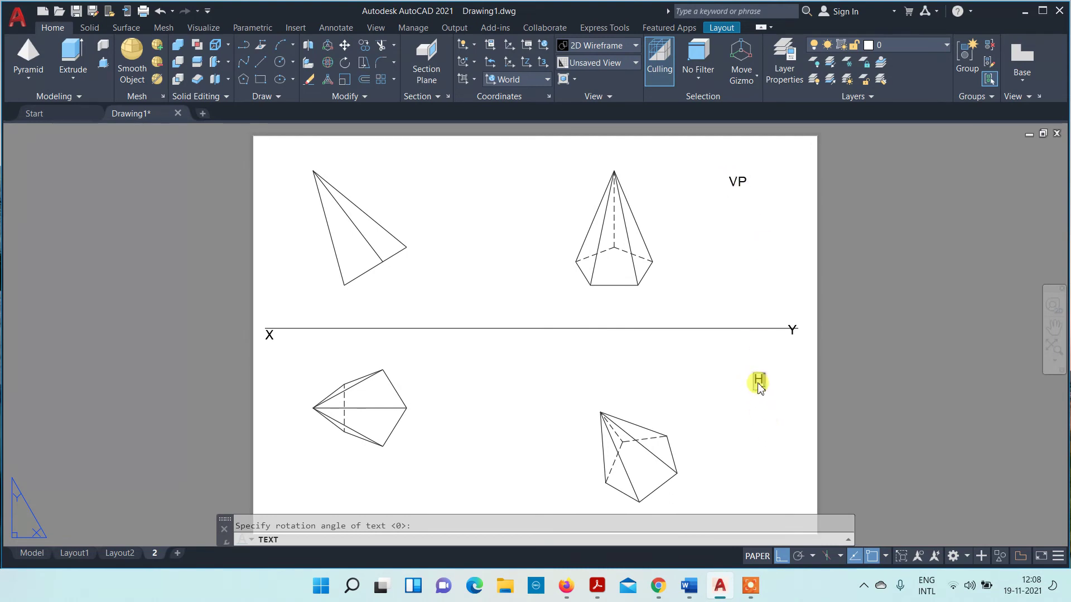
{"action": "left_click", "coordinate": [238, 187]}
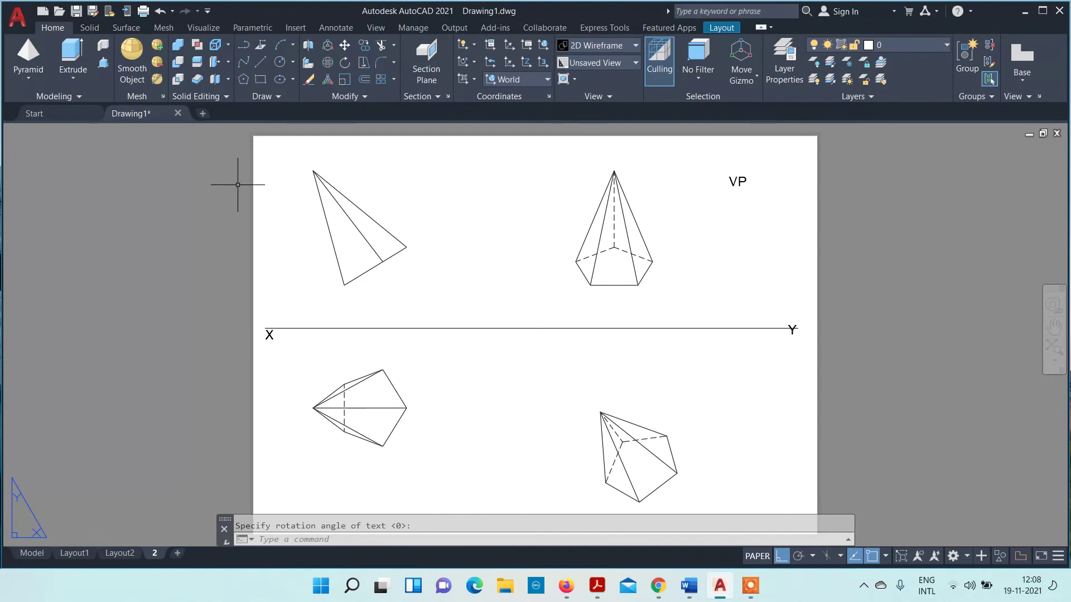
{"action": "left_click", "coordinate": [760, 352]}
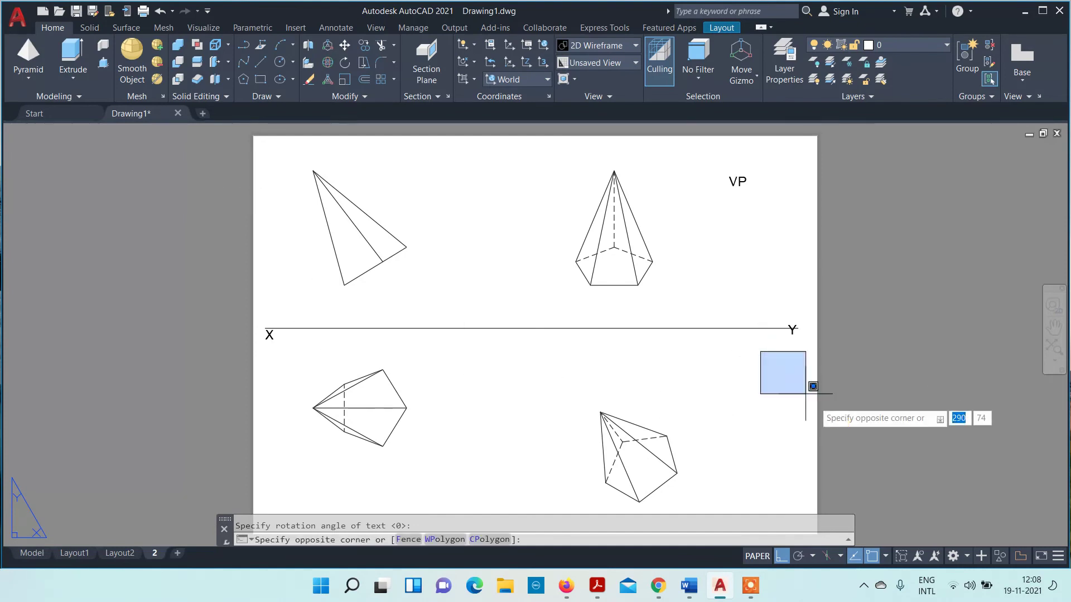
{"action": "key", "text": "Escape"}
- Add the text HP at height 5 with no rotation just below the reference line, beside the Y label
{"action": "left_click", "coordinate": [474, 539]}
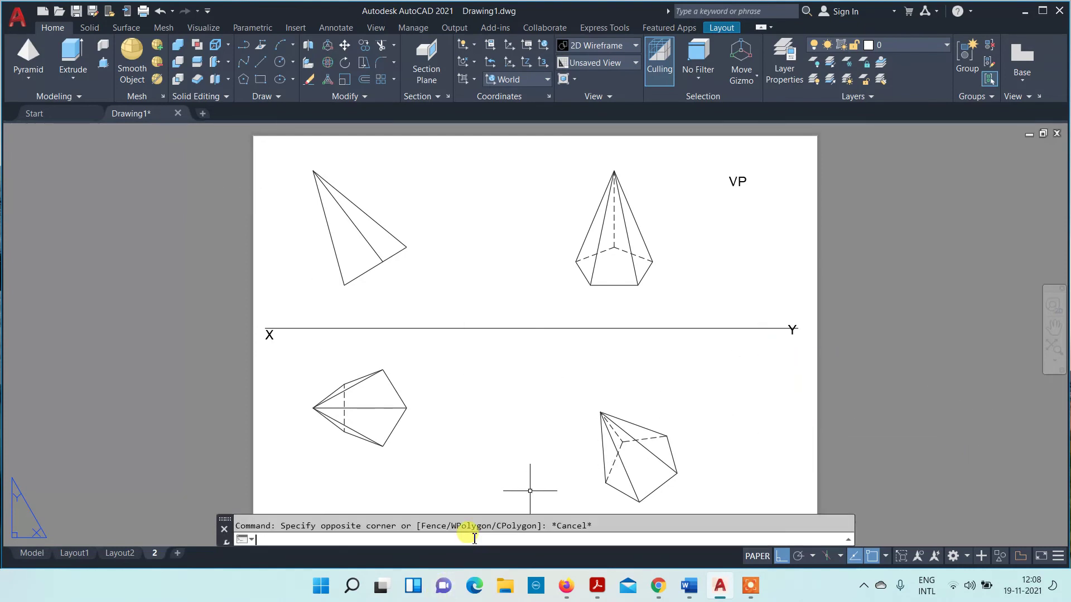
{"action": "type", "text": "tex"}
{"action": "key", "text": "Return"}
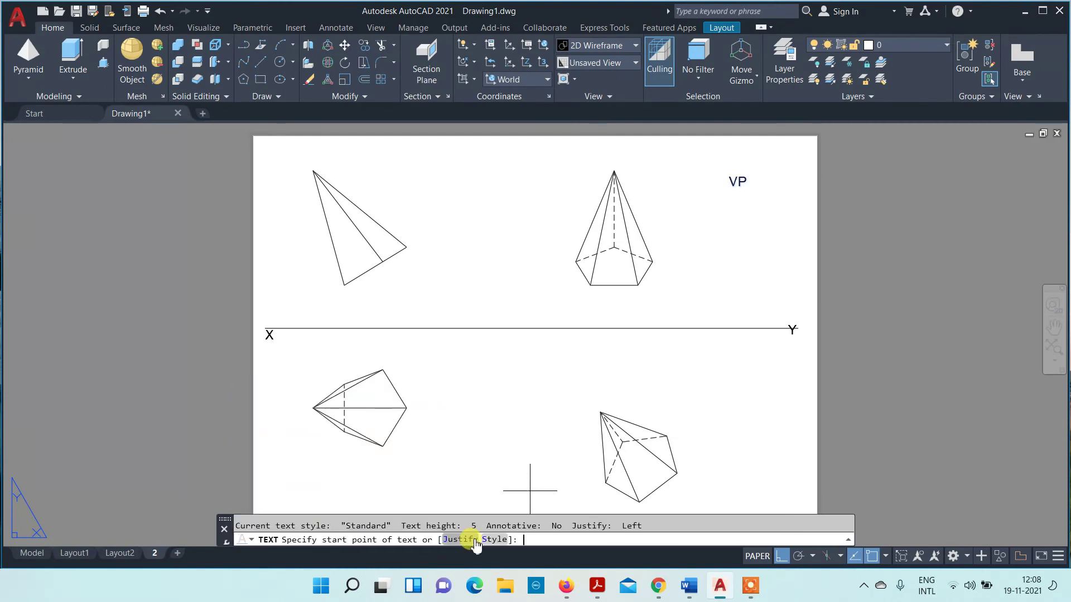
{"action": "left_click", "coordinate": [756, 342]}
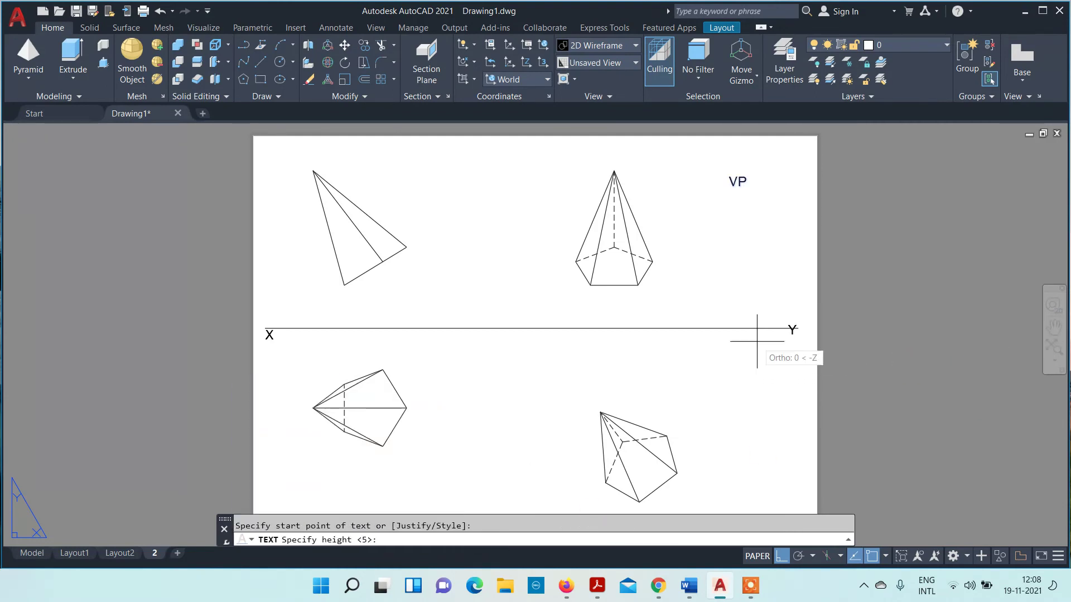
{"action": "key", "text": "Return"}
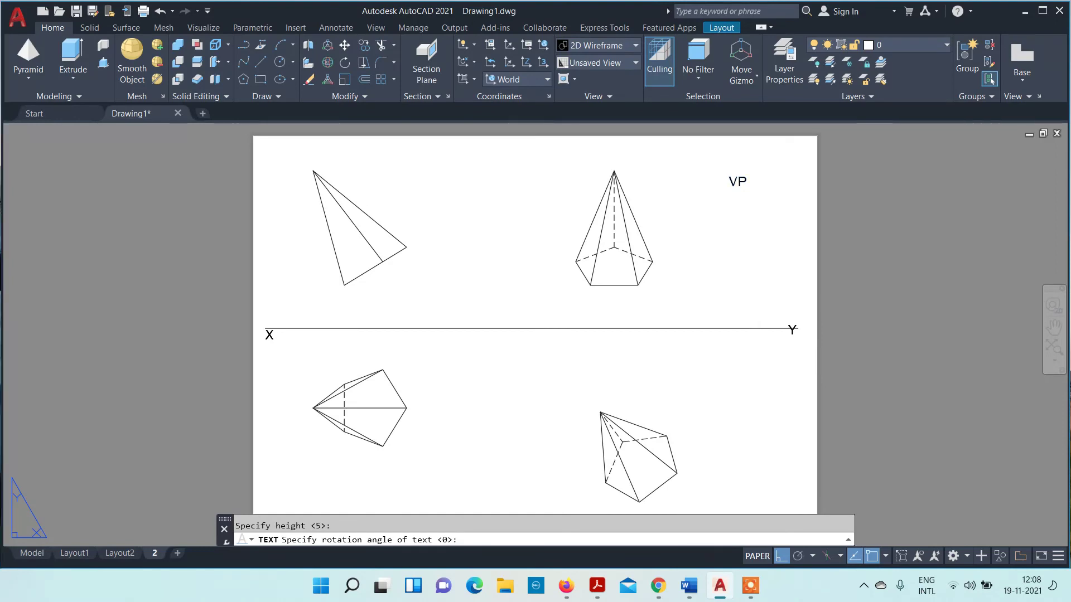
{"action": "left_click", "coordinate": [758, 341]}
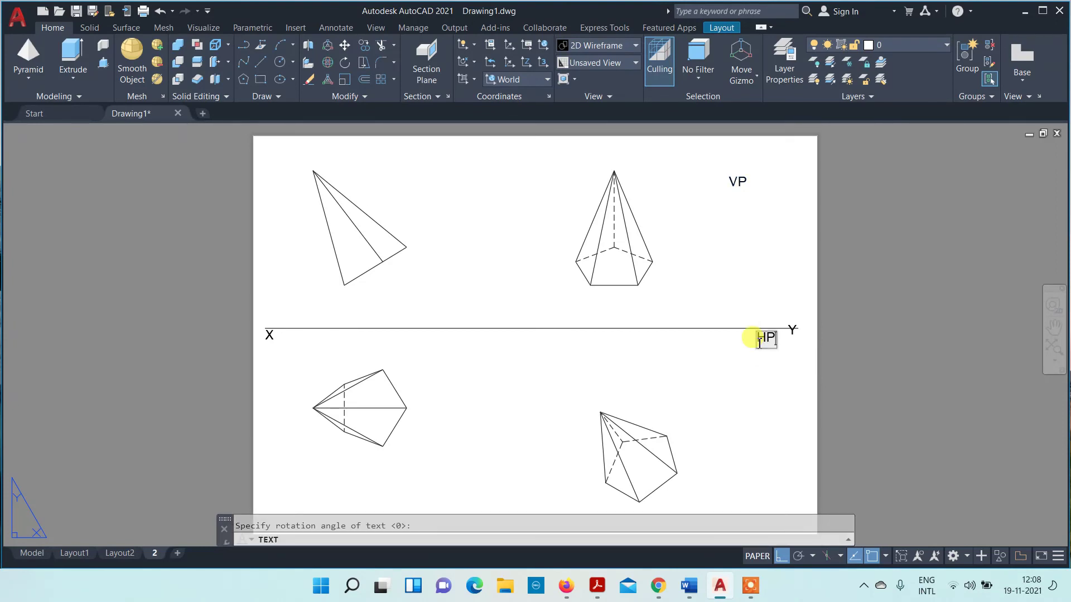
{"action": "key", "text": "Return"}
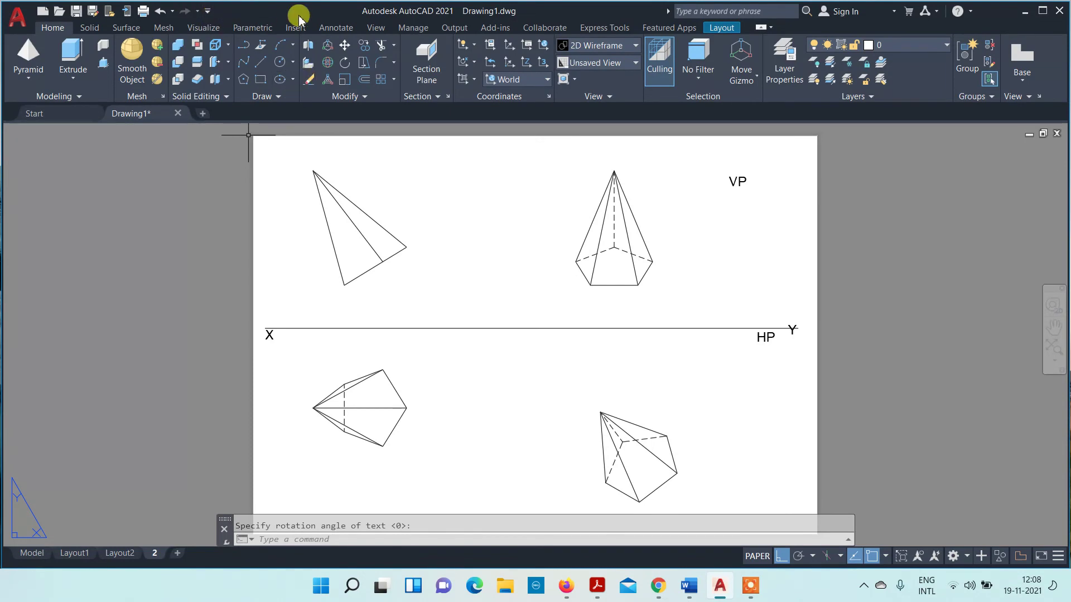
{"action": "left_click", "coordinate": [336, 27]}
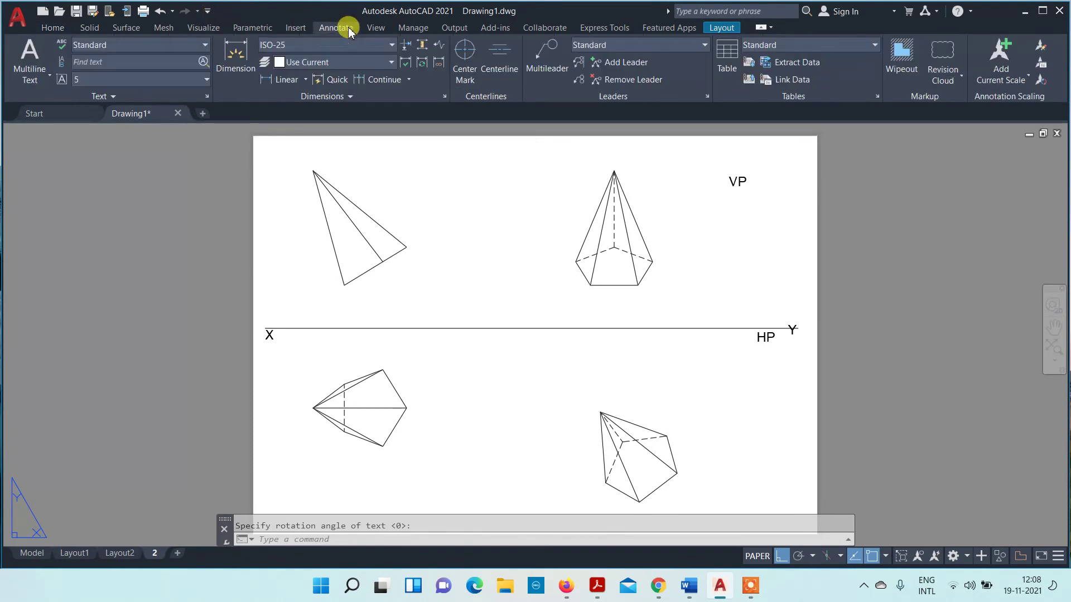
{"action": "left_click", "coordinate": [305, 81]}
{"action": "left_click", "coordinate": [298, 104]}
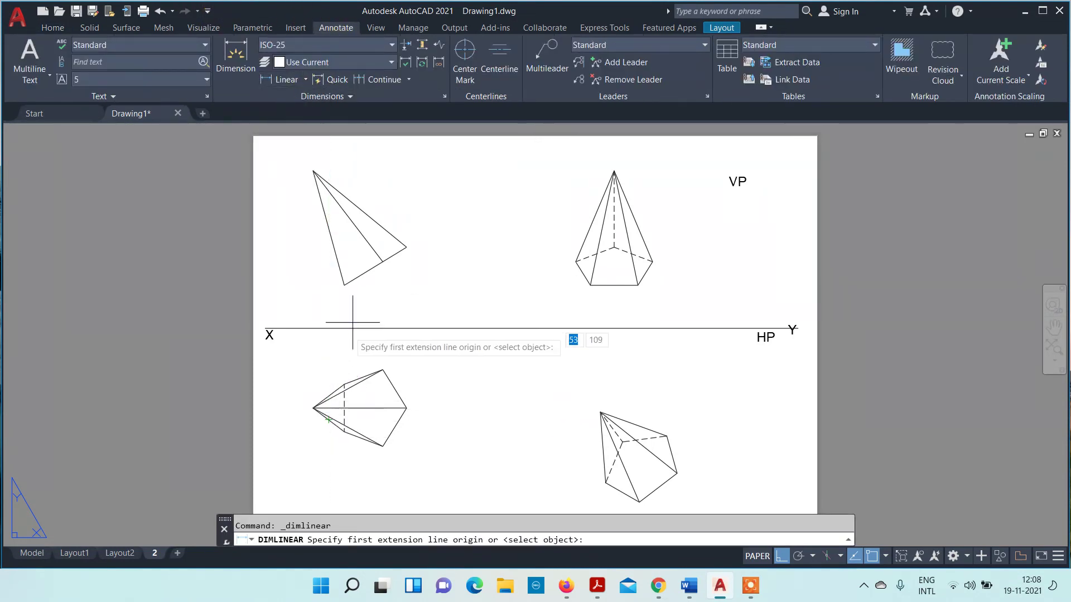
{"action": "left_click", "coordinate": [344, 285]}
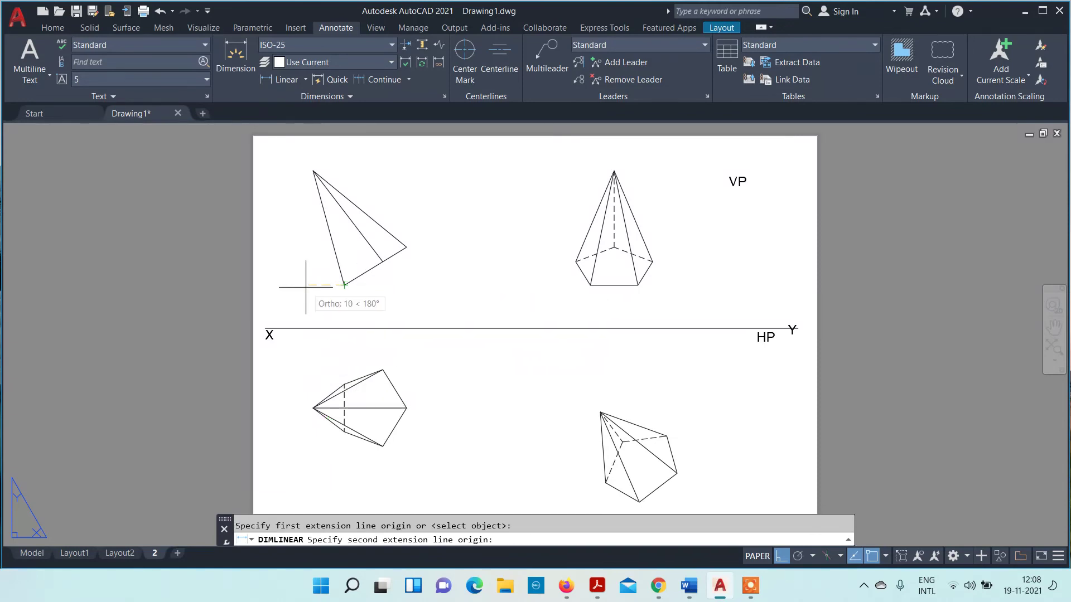
{"action": "left_click", "coordinate": [313, 171]}
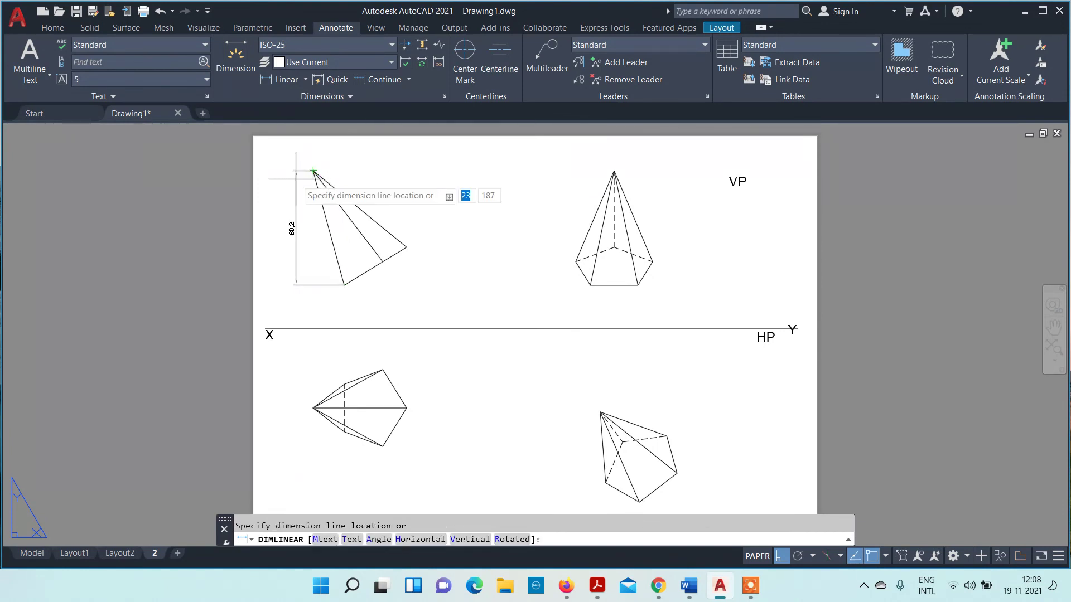
{"action": "key", "text": "Escape"}
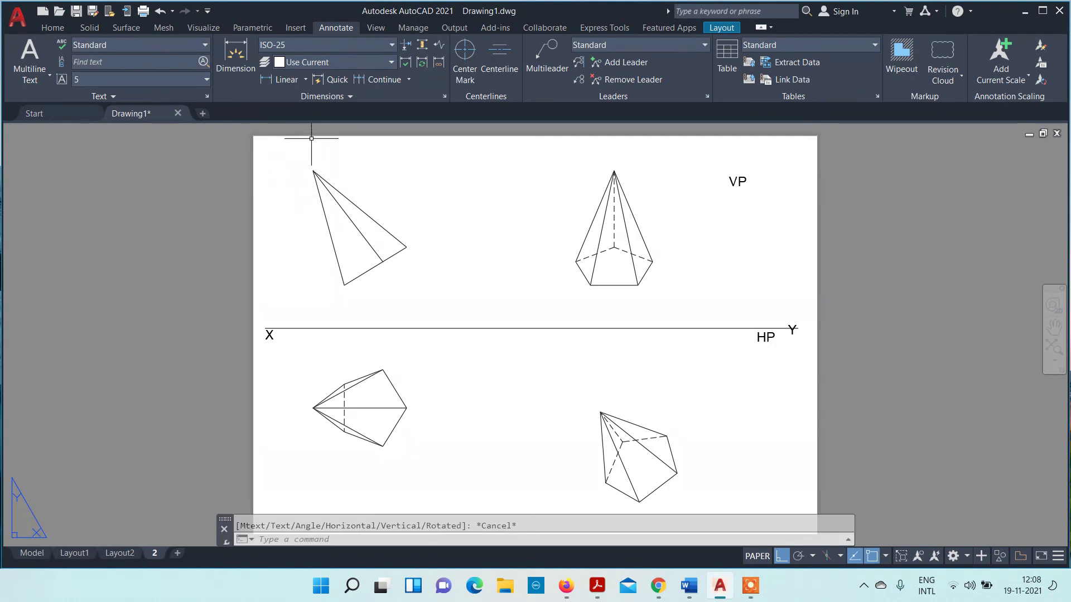
- Add an aligned dimension from the apex to the middle base corner of the upper-left view, placing it outside the view's left side
{"action": "left_click", "coordinate": [307, 83]}
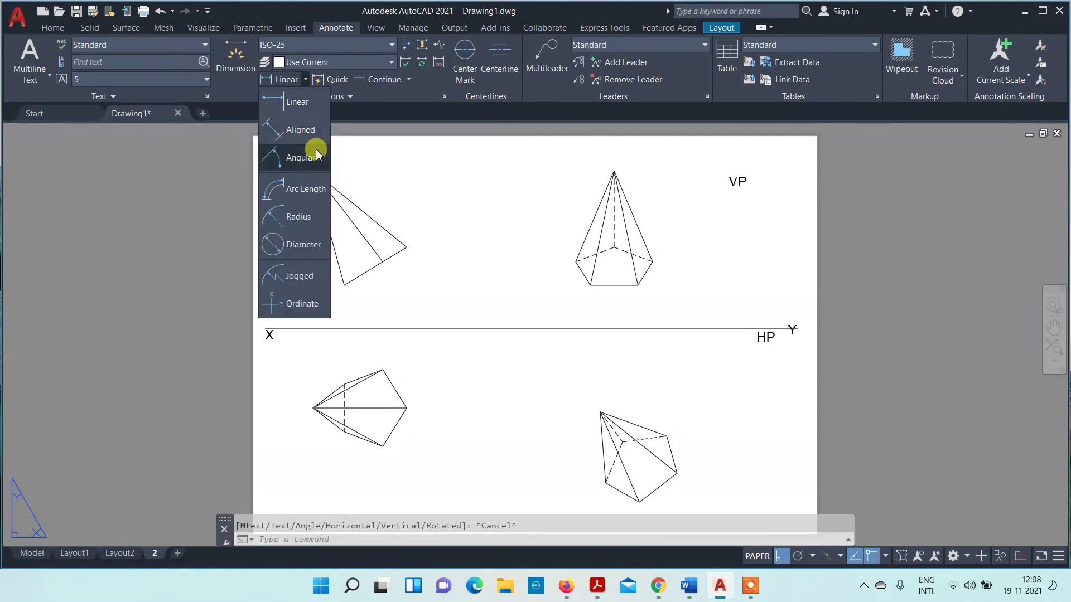
{"action": "left_click", "coordinate": [310, 132]}
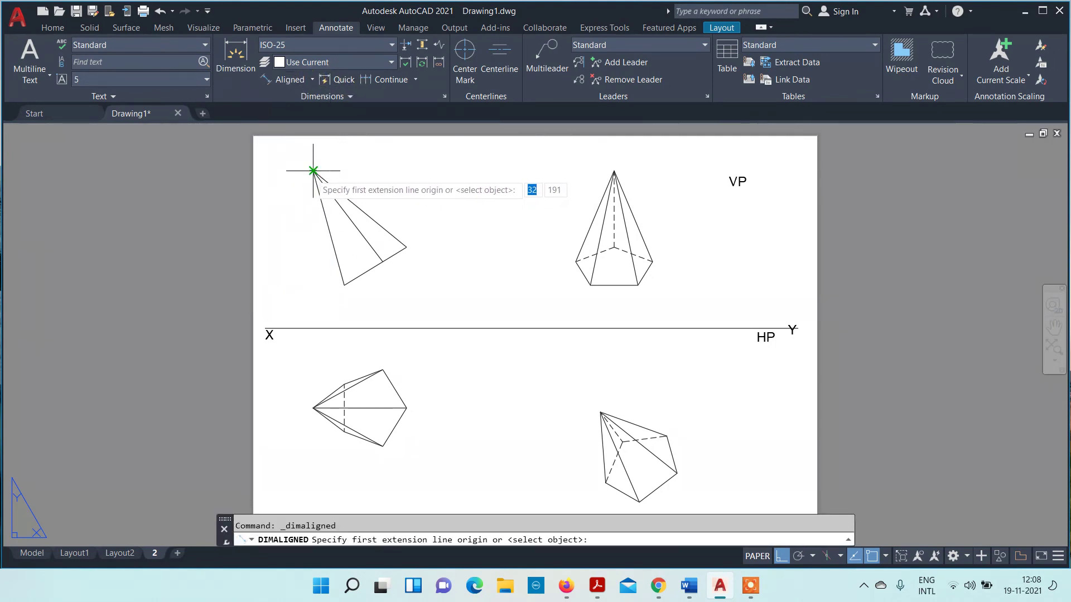
{"action": "left_click", "coordinate": [313, 171]}
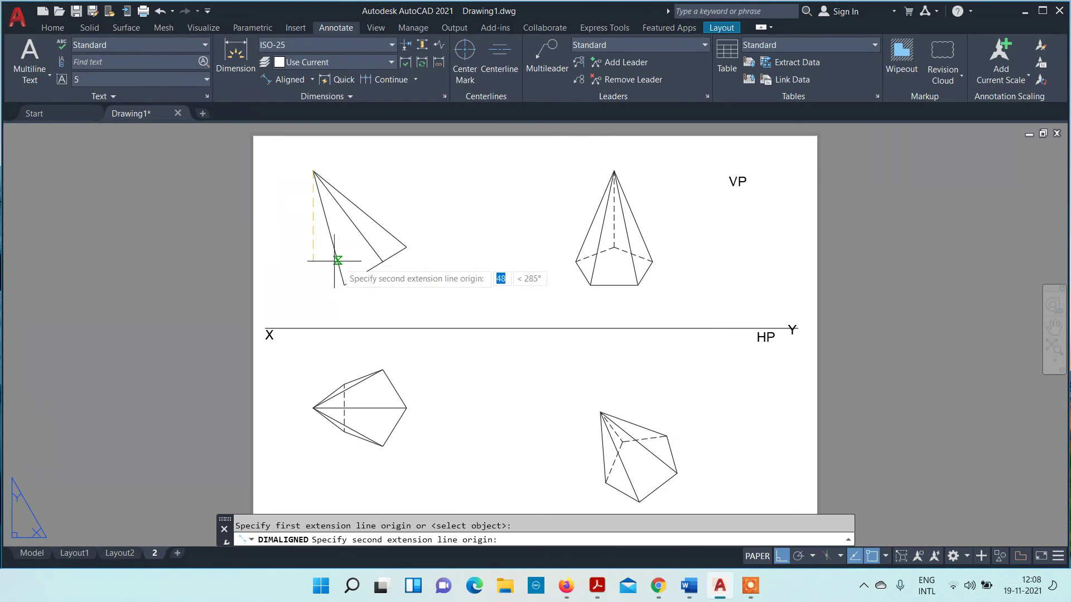
{"action": "left_click", "coordinate": [381, 261]}
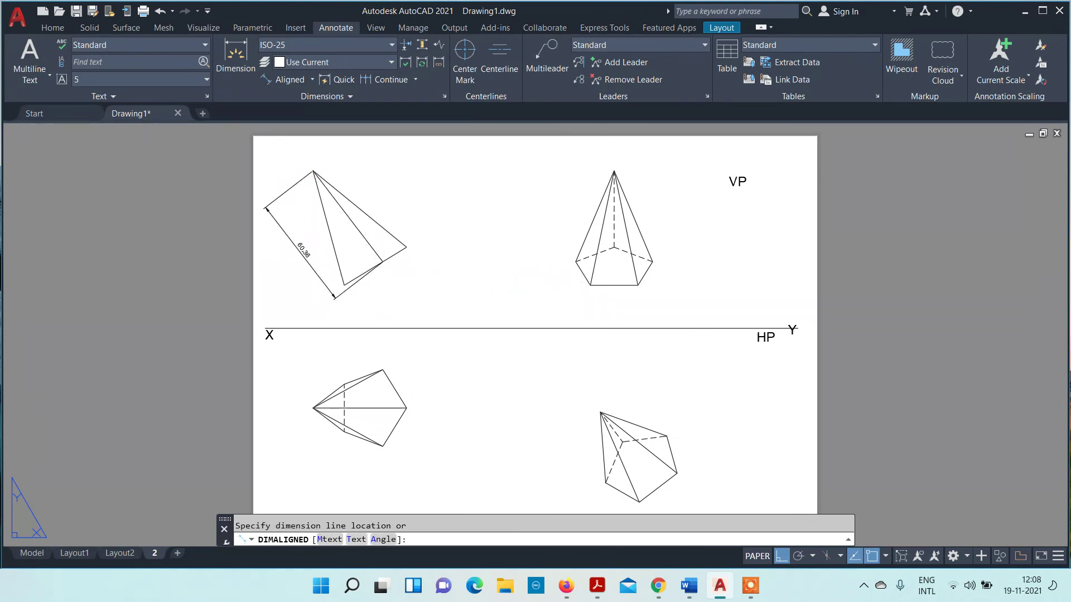
{"action": "left_click", "coordinate": [323, 283]}
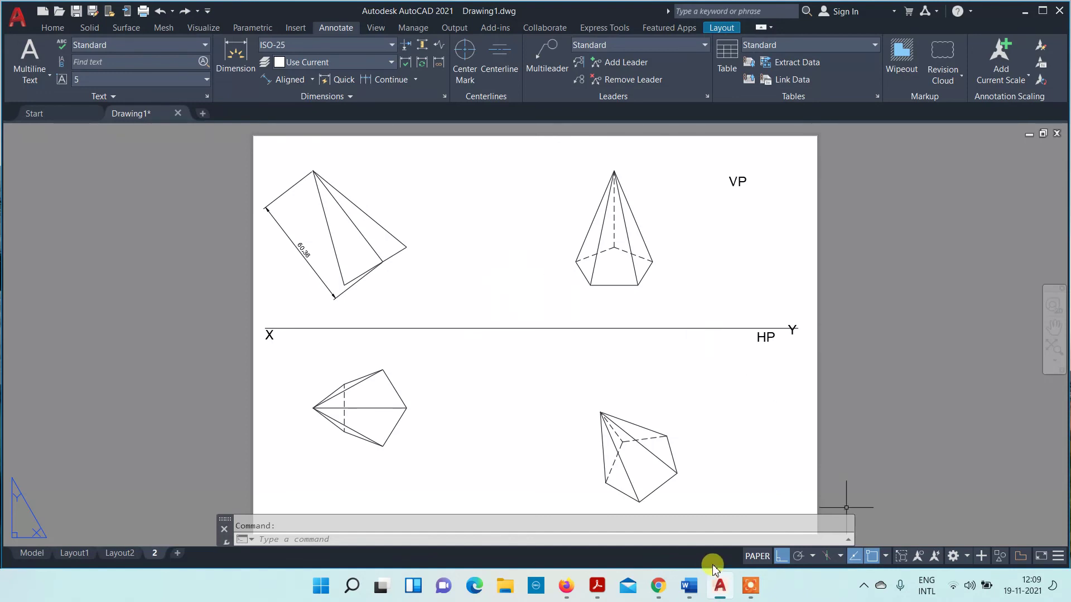
{"action": "left_click", "coordinate": [751, 585]}
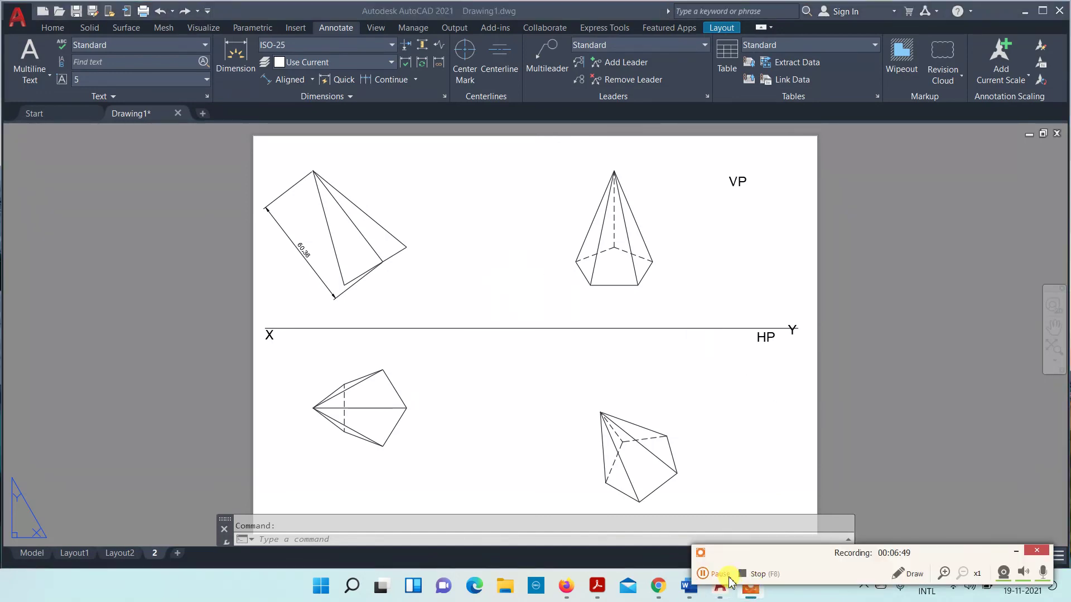